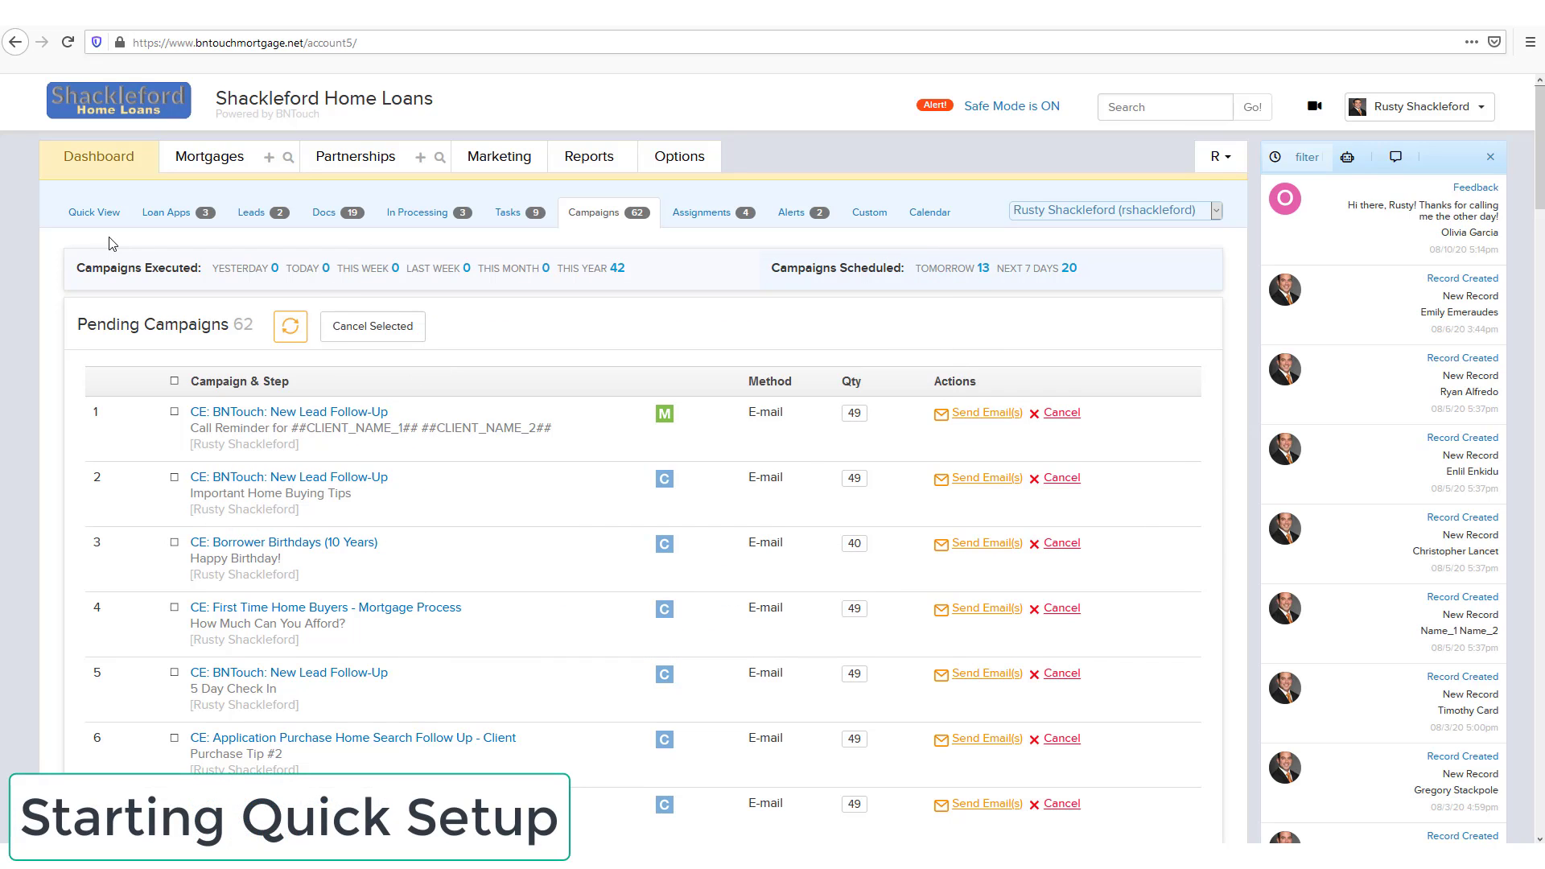
From the Marketing campaigns list, launch and confirm Quick Setup for New Campaign.
{"action": "left_click", "coordinate": [489, 161]}
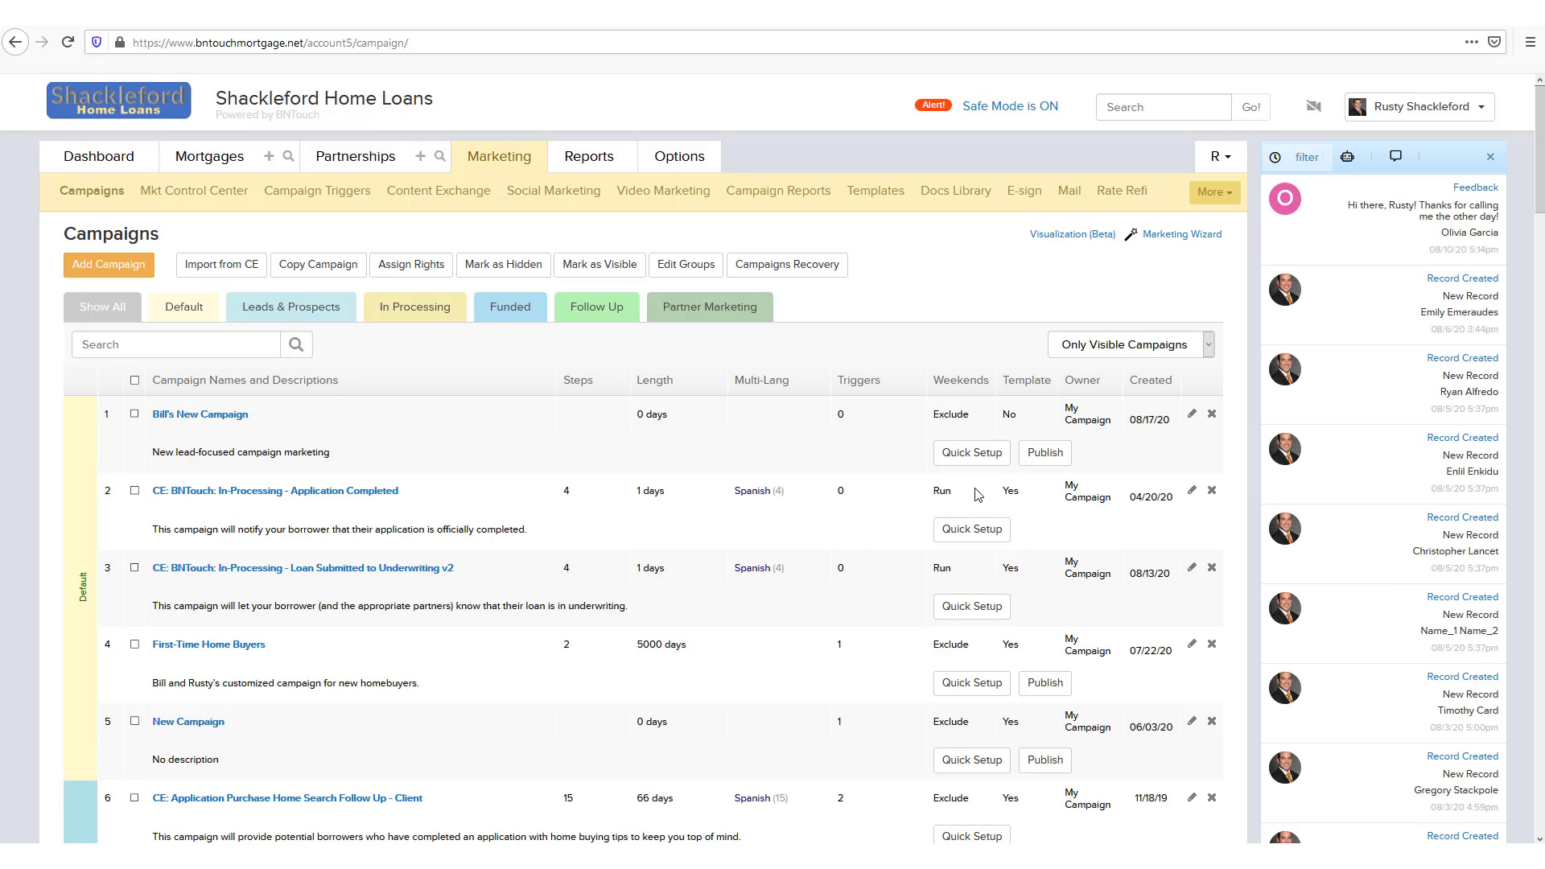
{"action": "left_click", "coordinate": [972, 760]}
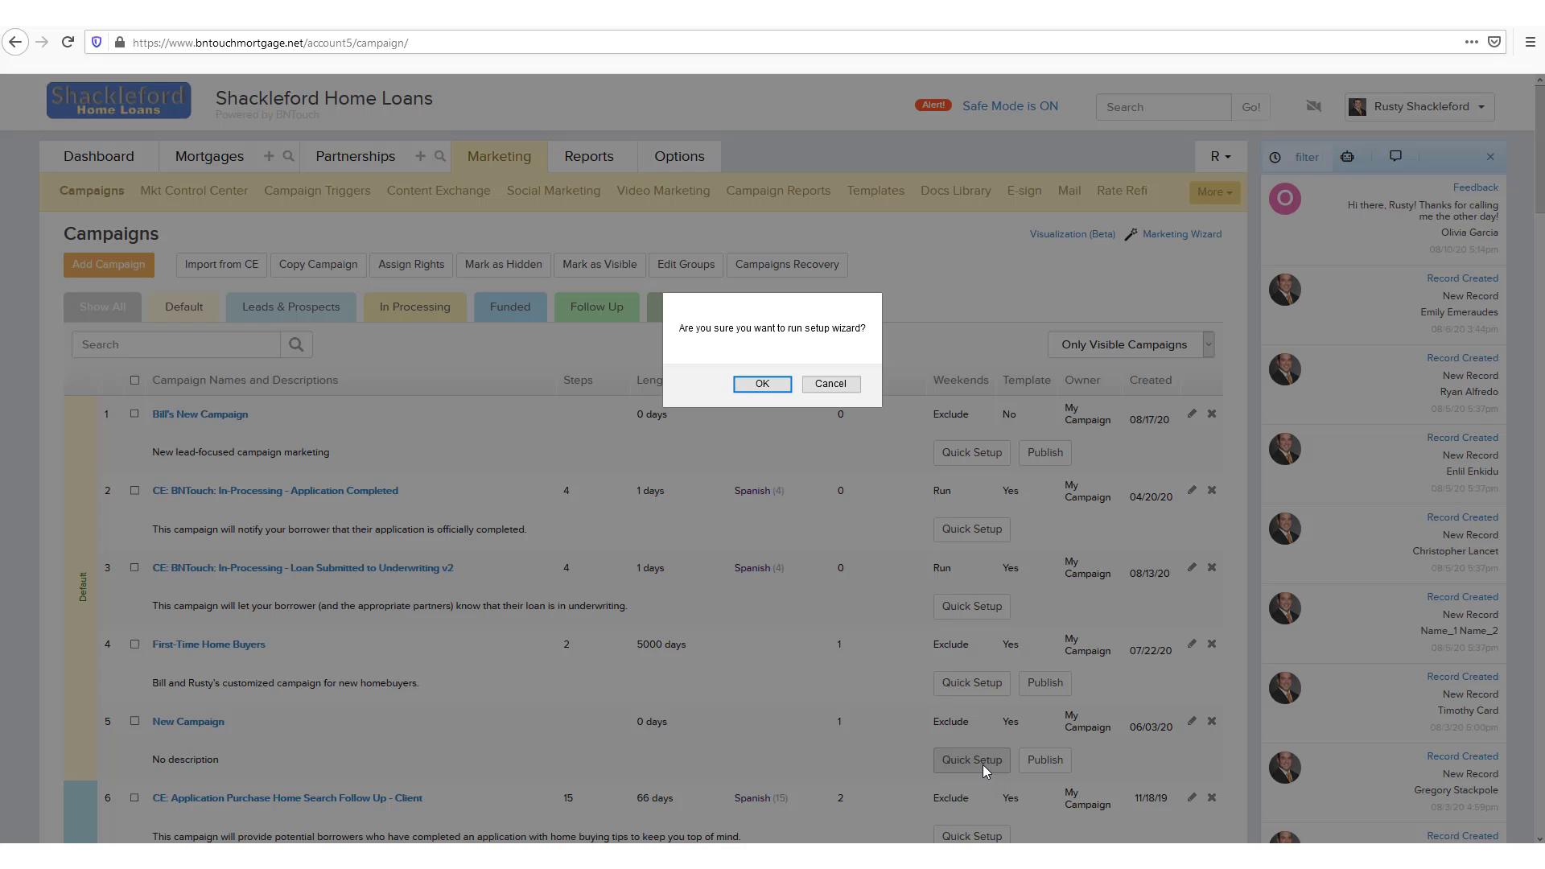
{"action": "left_click", "coordinate": [758, 390]}
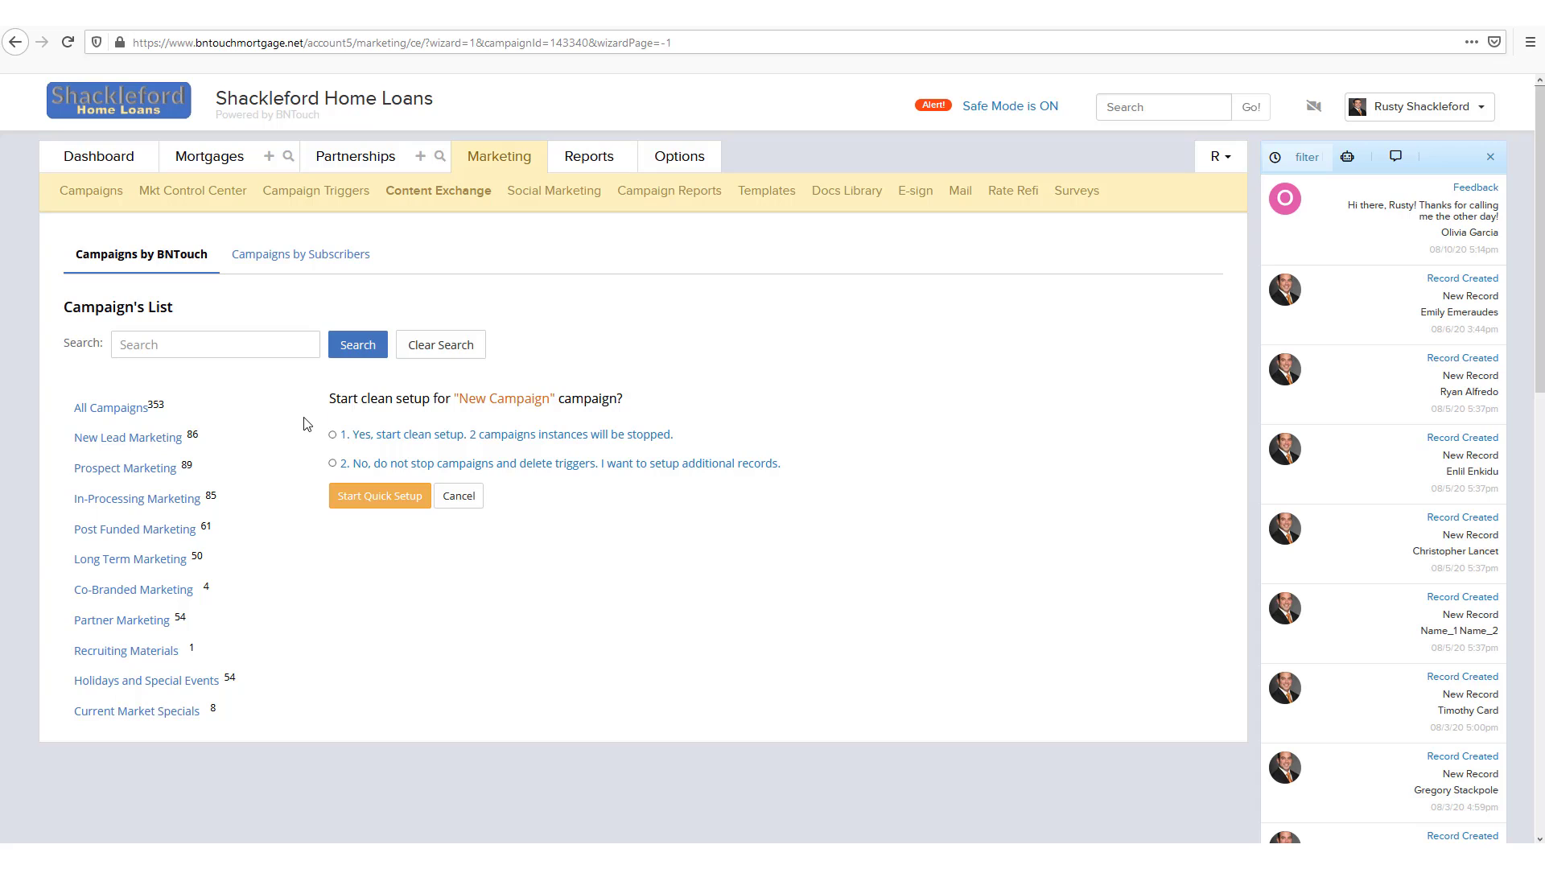
Choose '1. Yes, start clean setup' to stop running instances and start the wizard.
{"action": "left_click", "coordinate": [334, 438]}
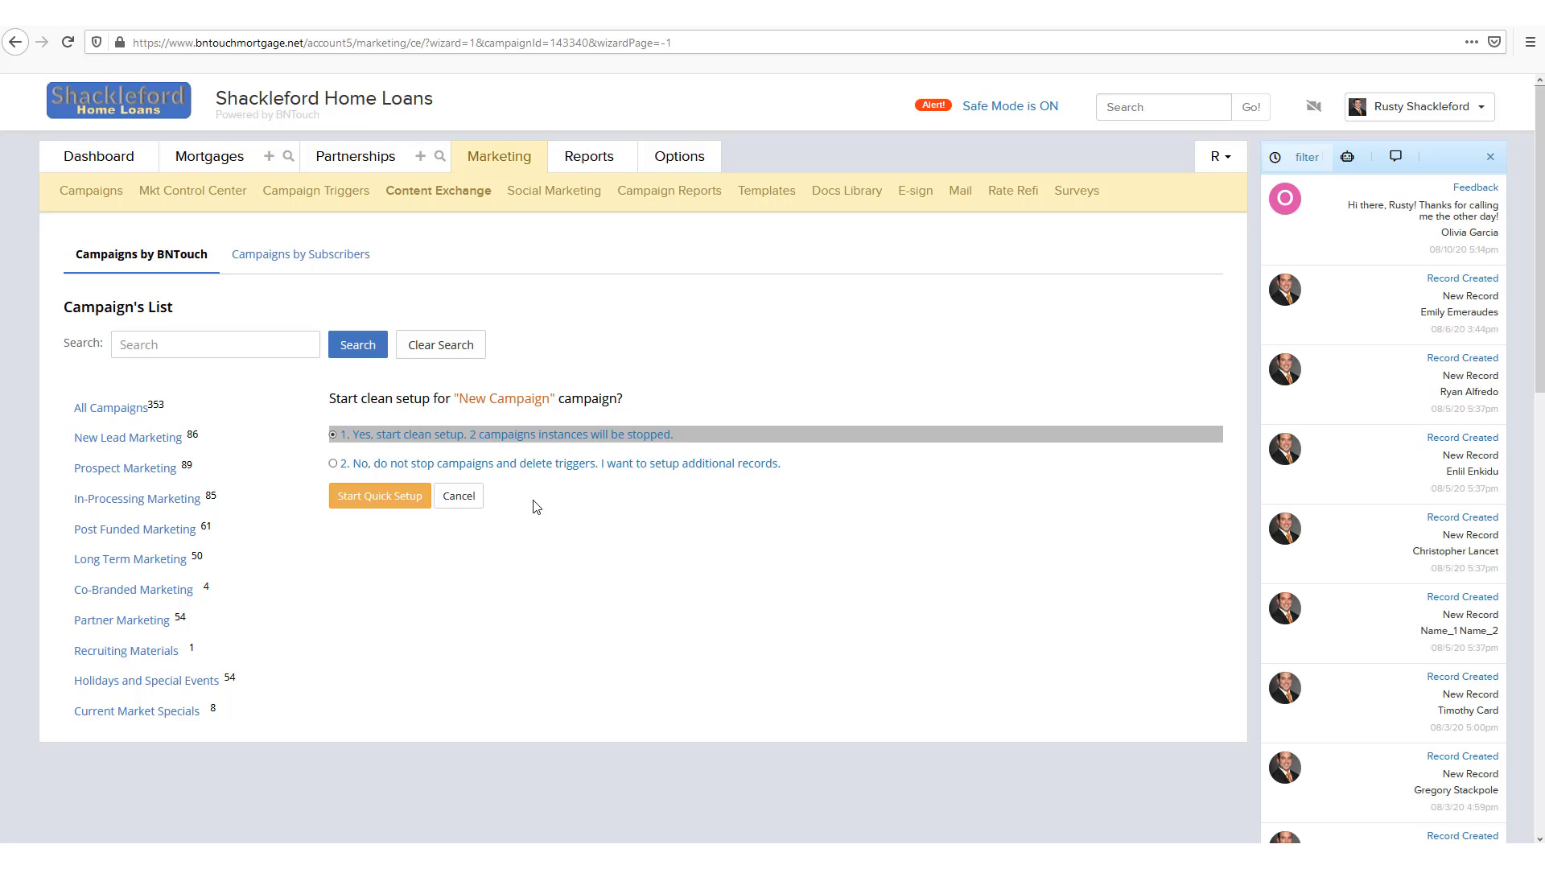
{"action": "left_click", "coordinate": [413, 497]}
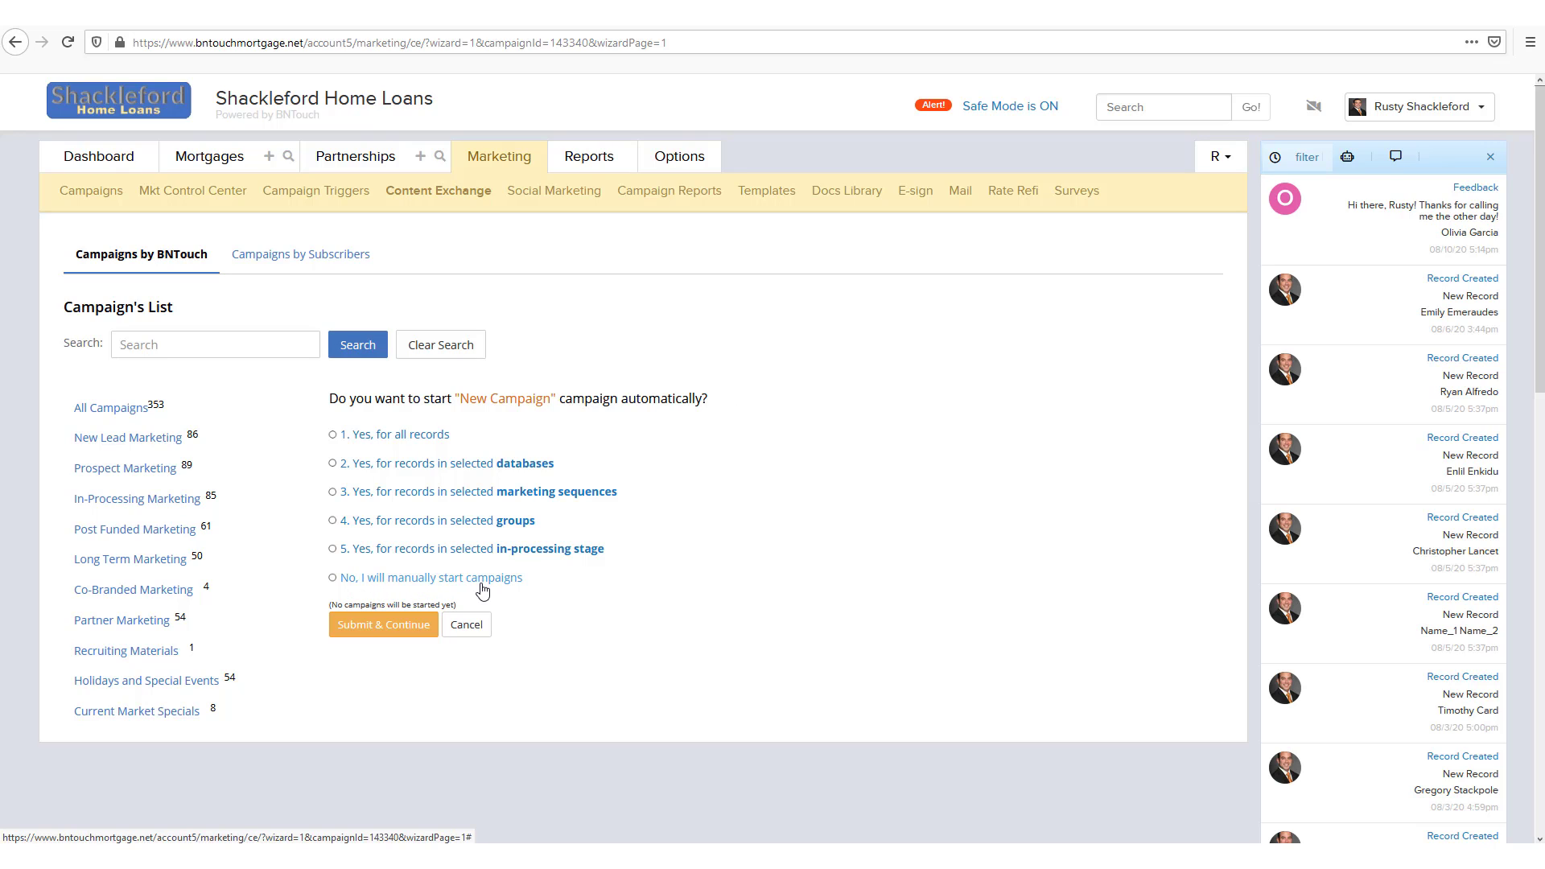
Set the start rule to option 2, 'Yes, for records in selected databases'.
{"action": "left_click", "coordinate": [332, 579]}
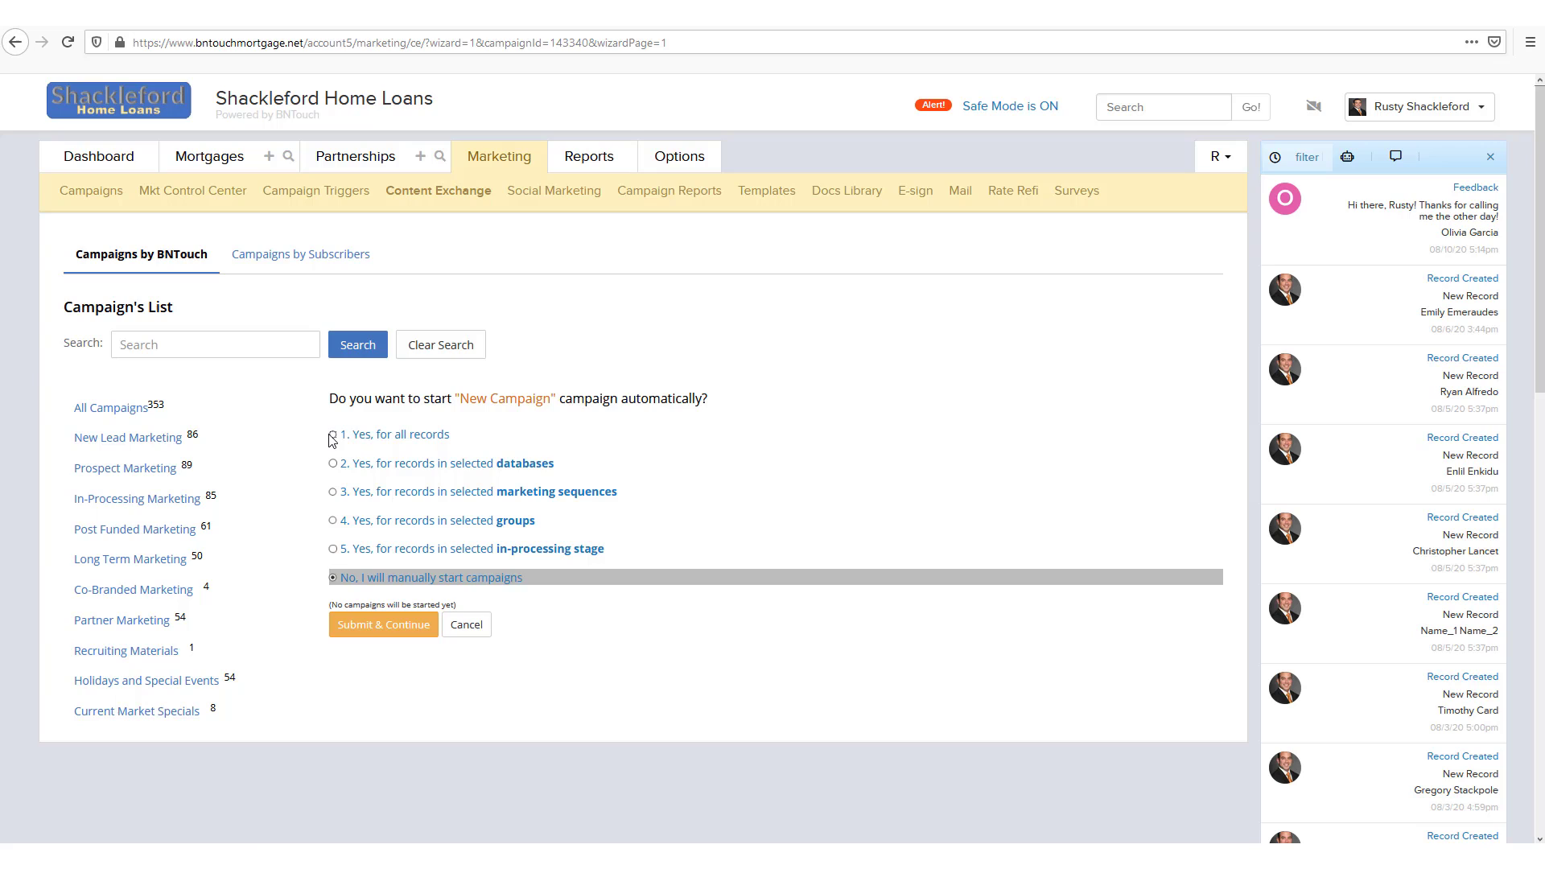
{"action": "left_click", "coordinate": [381, 439]}
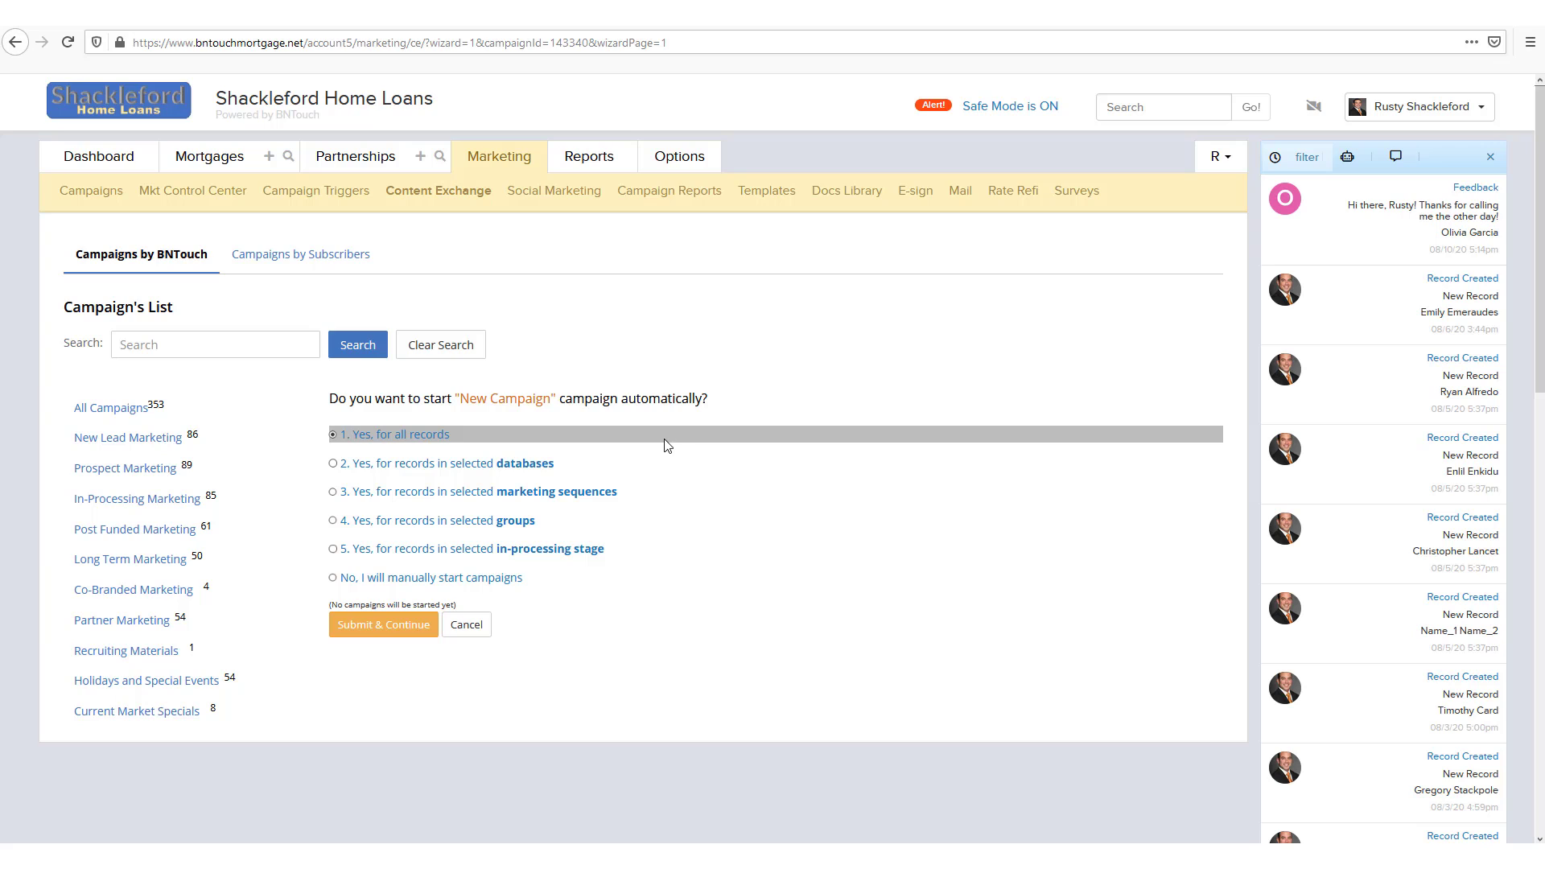
{"action": "left_click", "coordinate": [362, 466]}
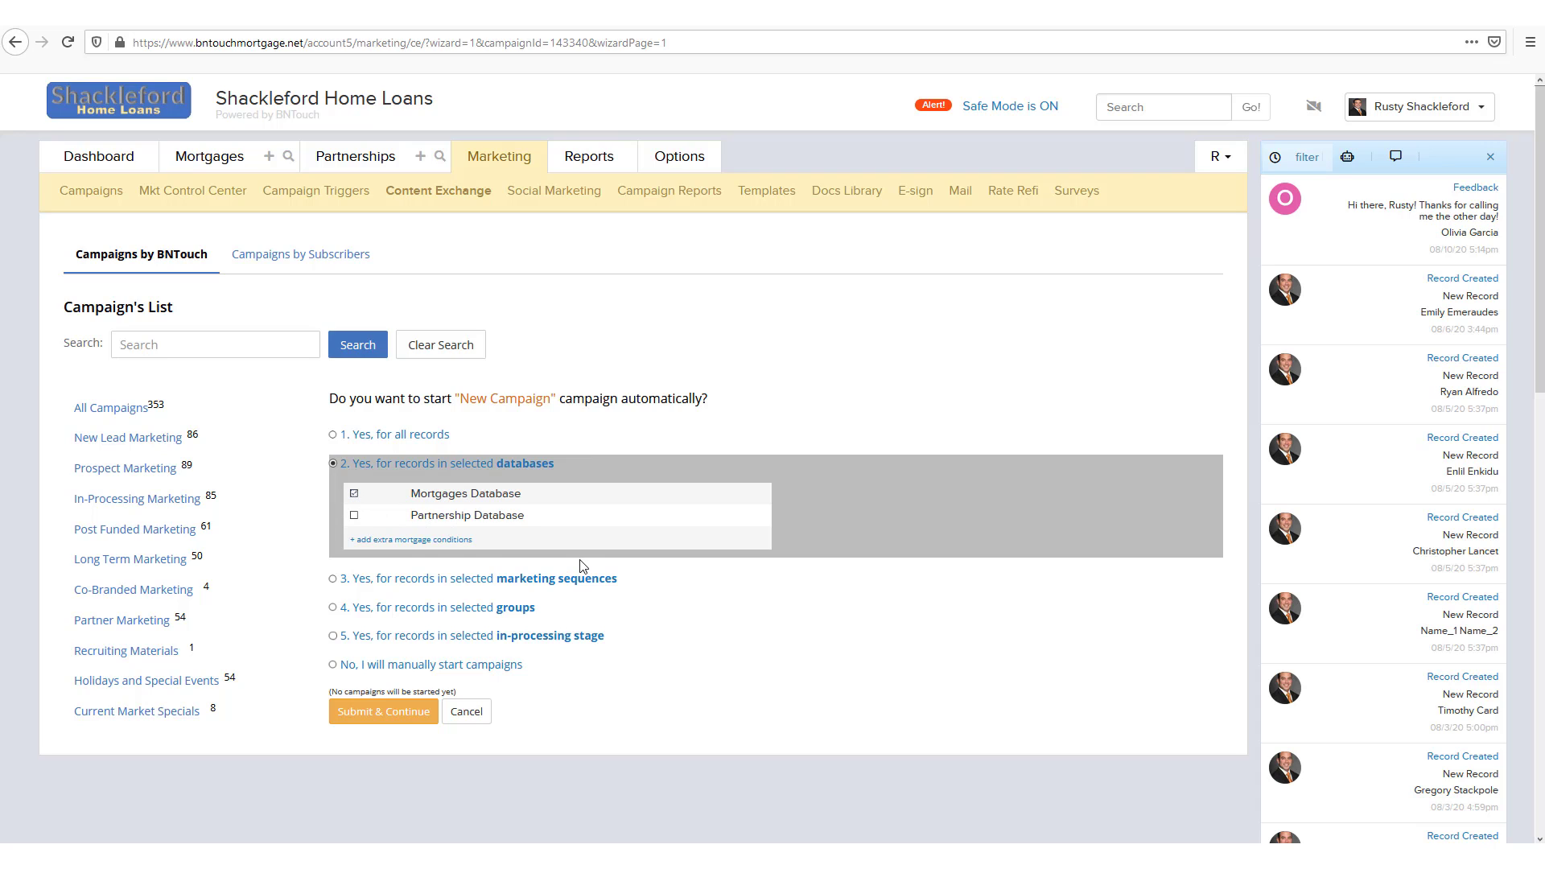
Show the extra mortgage conditions for Mortgages Database and view the Status values.
{"action": "left_click", "coordinate": [412, 540]}
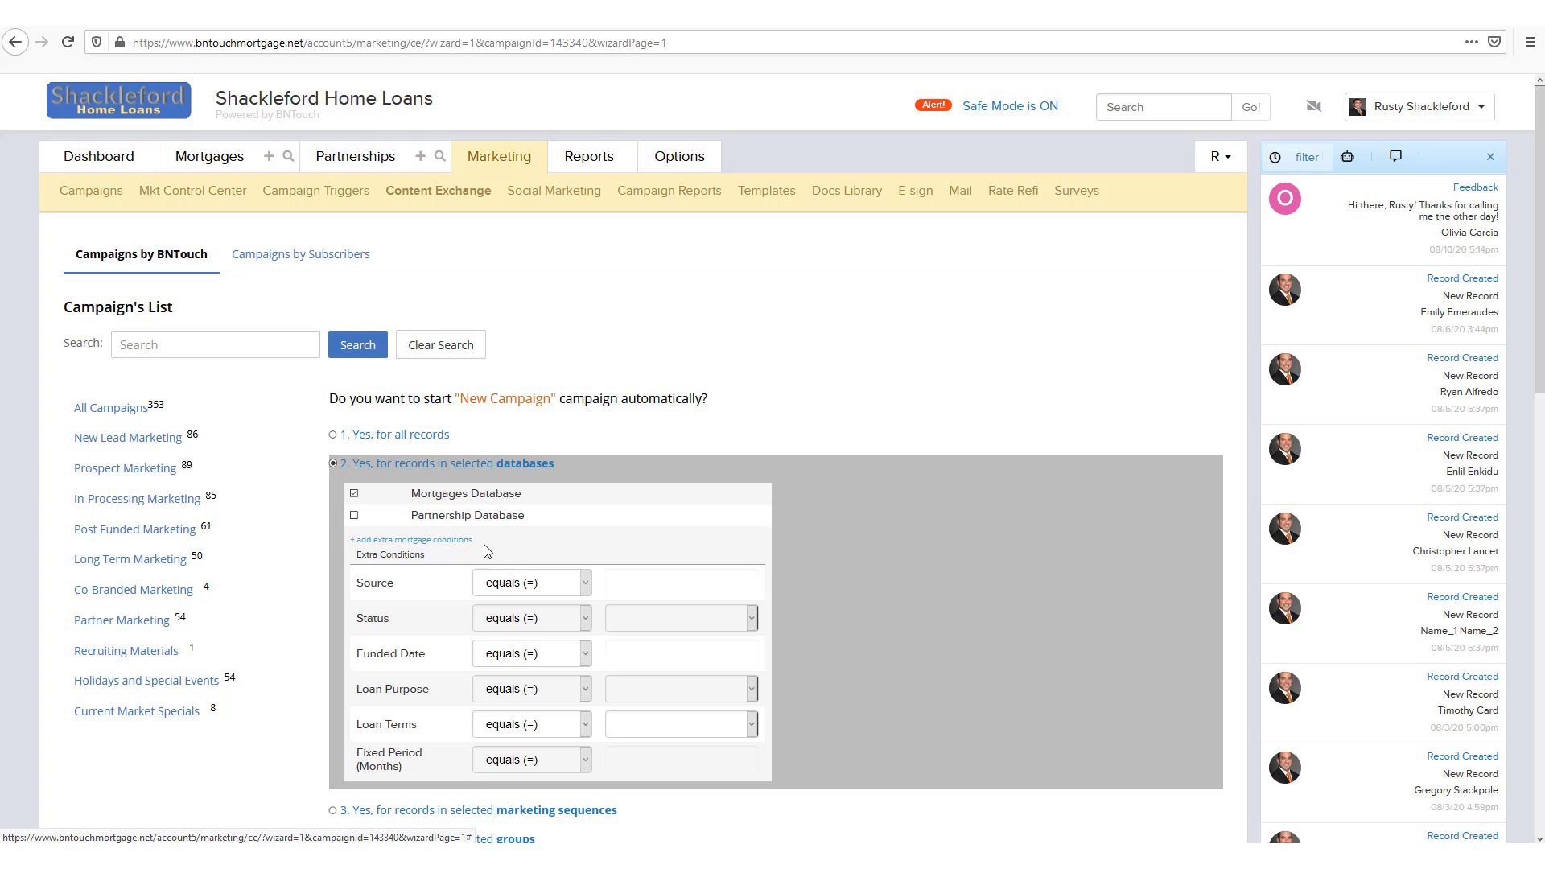
{"action": "scroll", "coordinate": [882, 552], "scroll_direction": "down", "scroll_amount": 2}
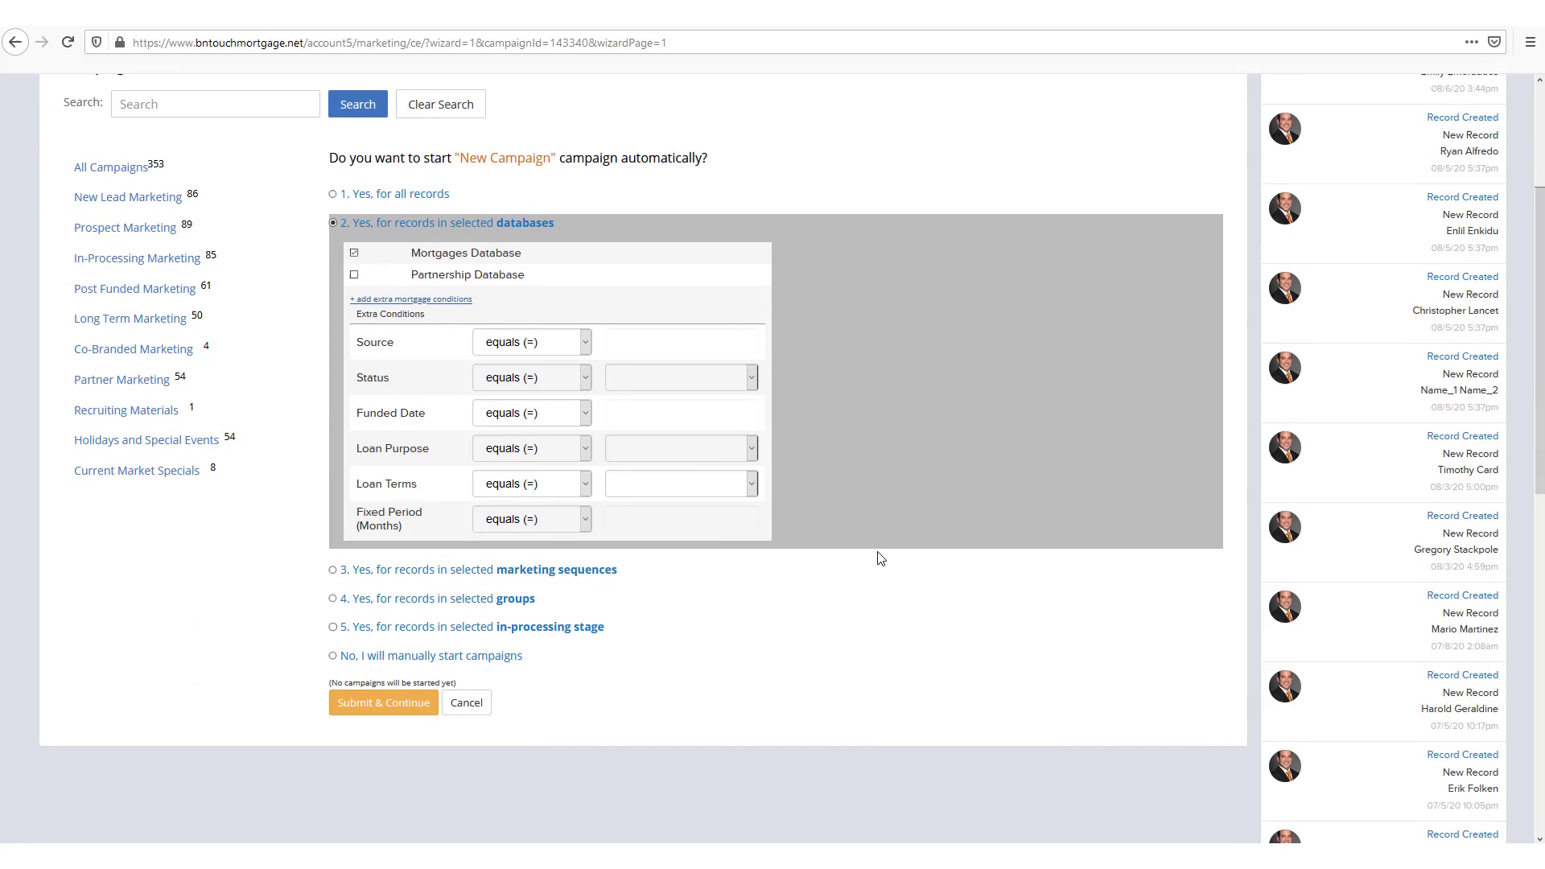
{"action": "scroll", "coordinate": [881, 558], "scroll_direction": "down", "scroll_amount": 1}
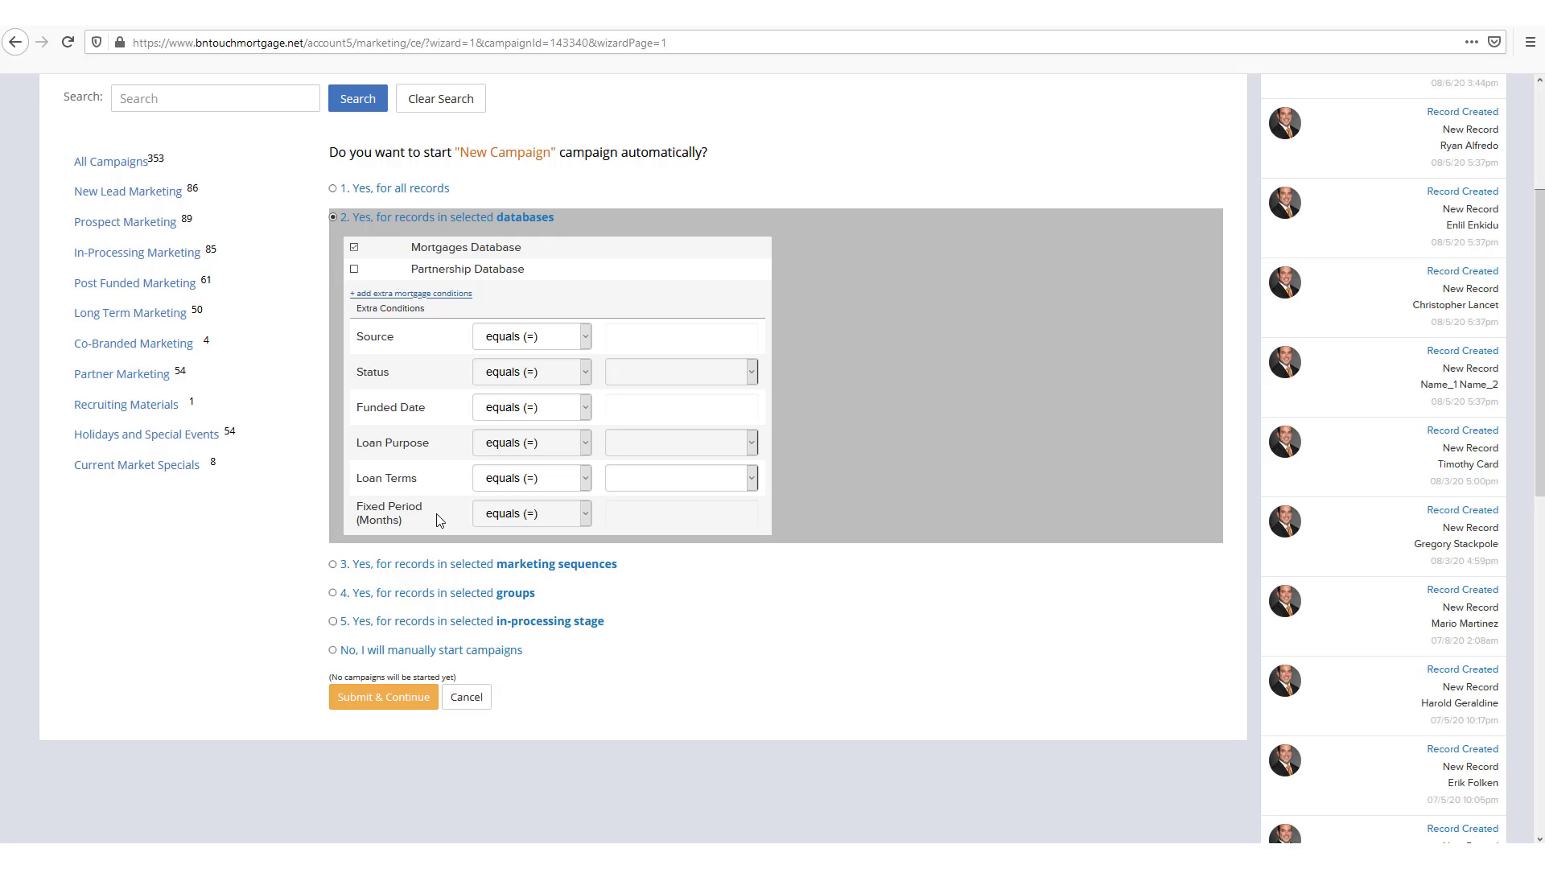
{"action": "left_click", "coordinate": [731, 385]}
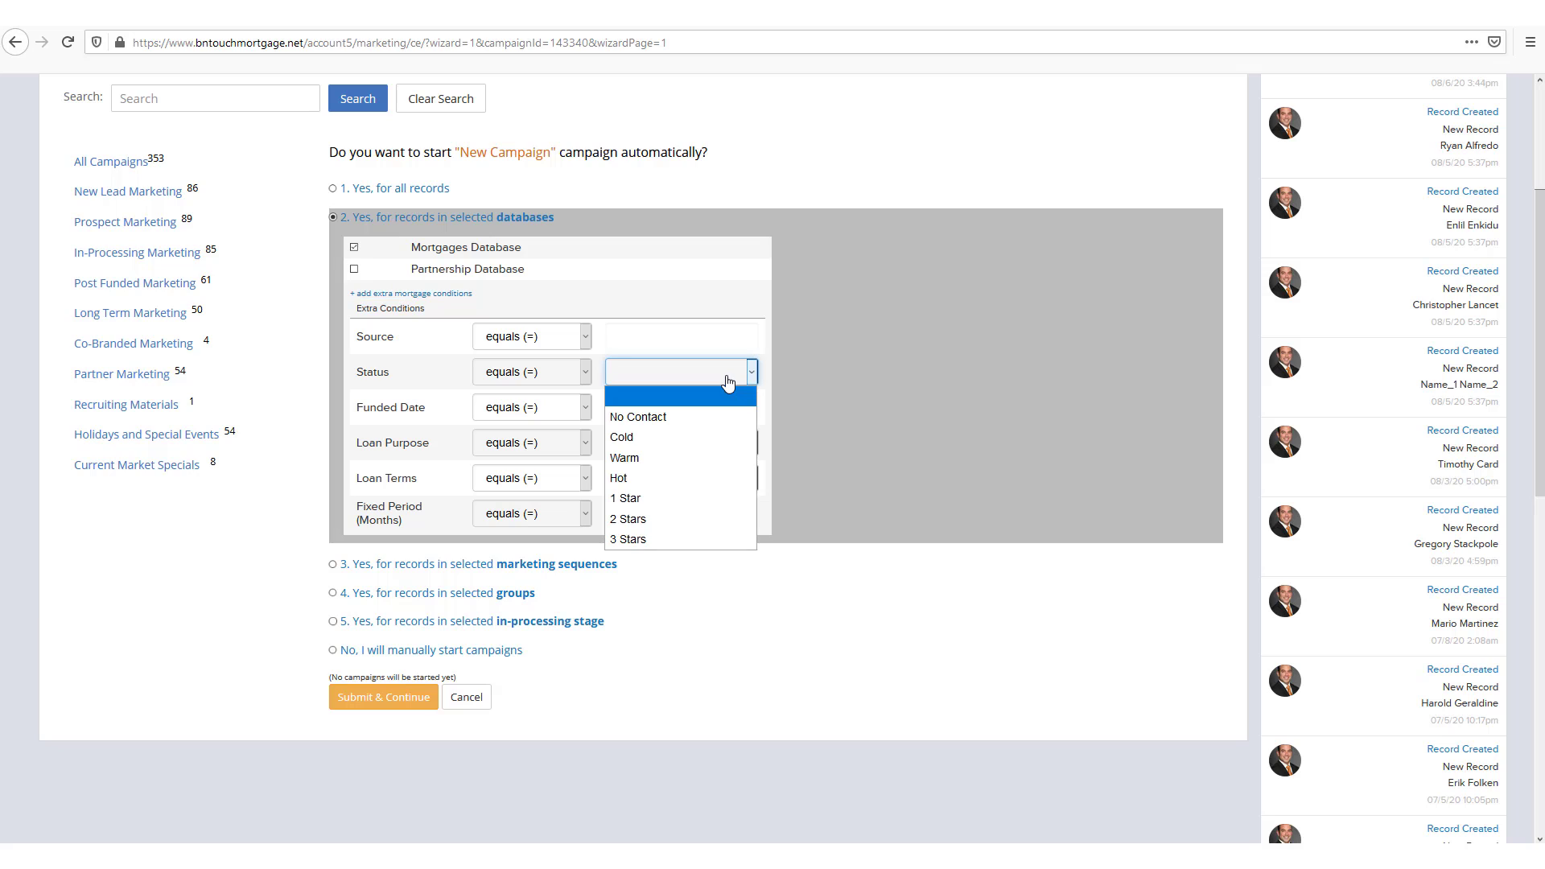
Start for the Lead, Prospect, Application and In Processing sequences, with extra conditions shown.
{"action": "left_click", "coordinate": [832, 438]}
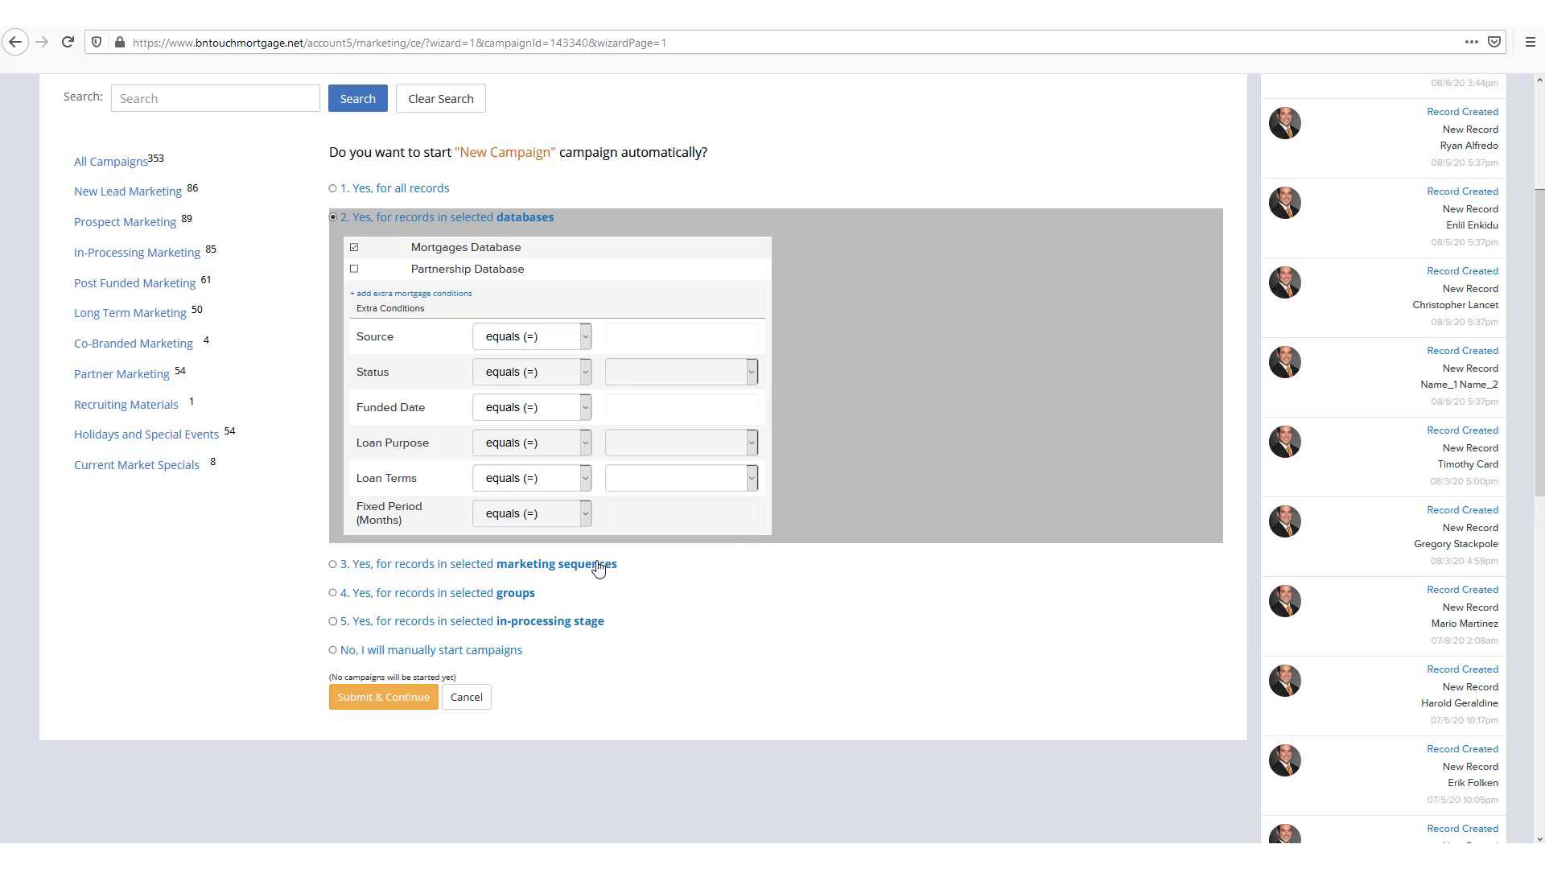
{"action": "left_click", "coordinate": [490, 566]}
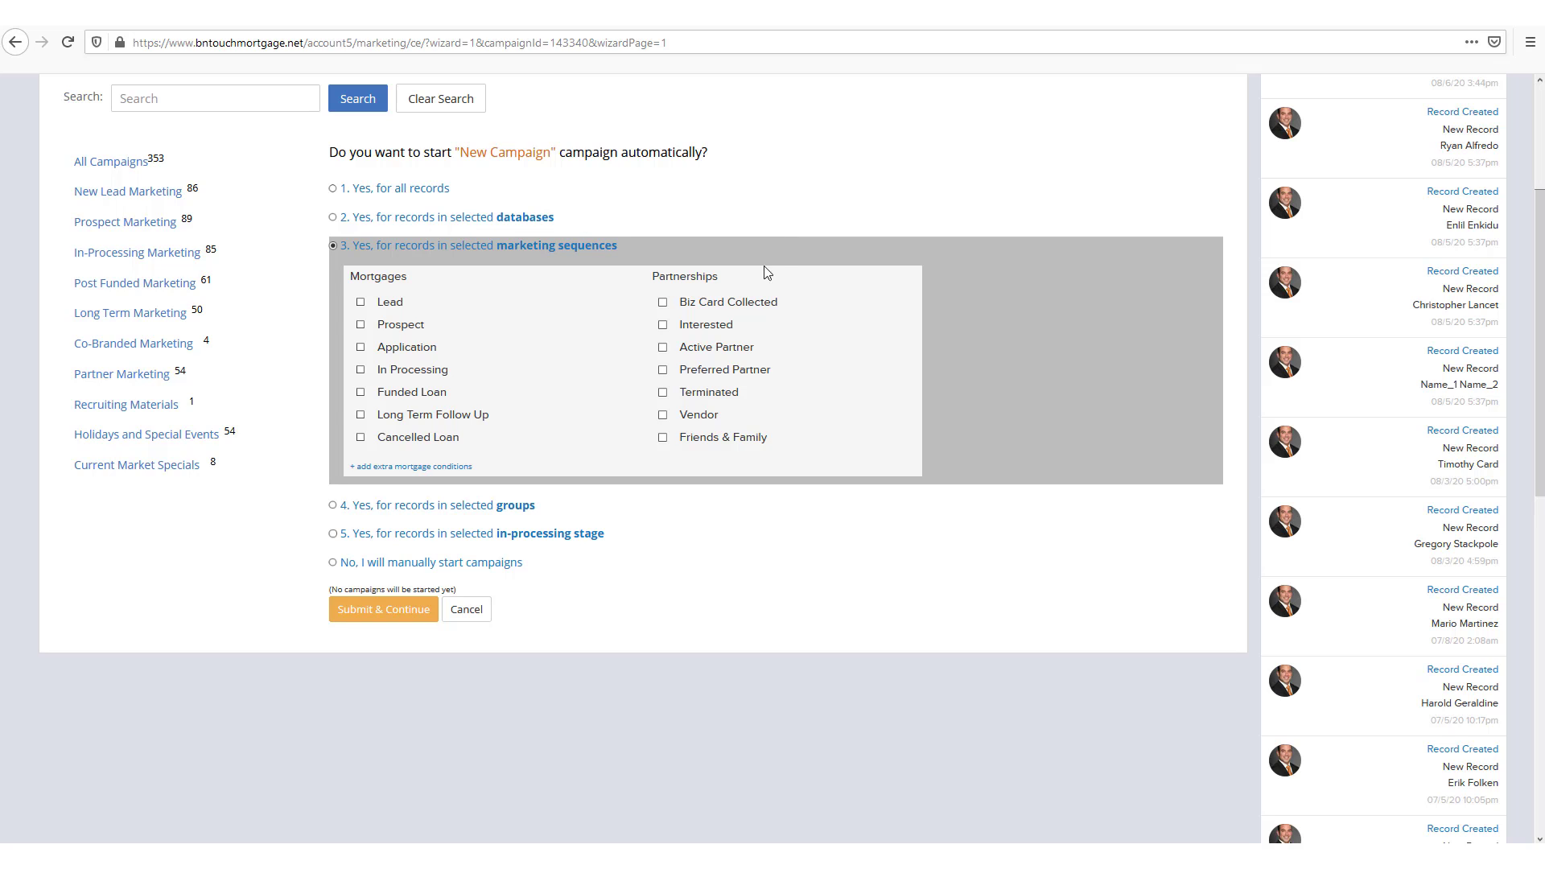
{"action": "left_click", "coordinate": [361, 303]}
{"action": "left_click", "coordinate": [361, 325]}
{"action": "left_click", "coordinate": [361, 347]}
{"action": "left_click", "coordinate": [360, 370]}
{"action": "left_click", "coordinate": [411, 467]}
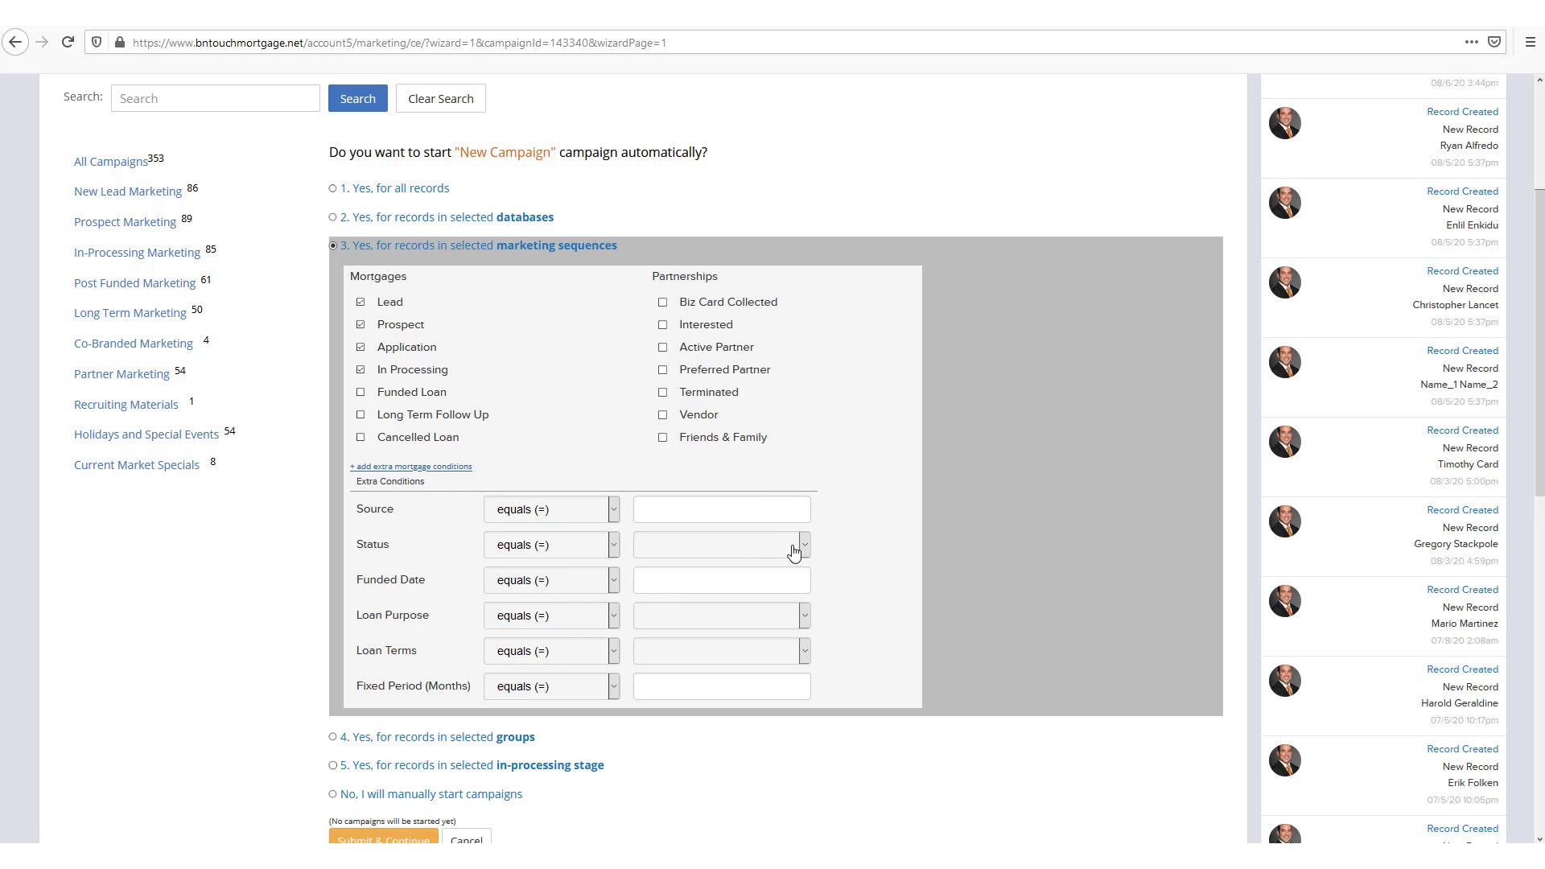
{"action": "left_click", "coordinate": [515, 476]}
Switch the start rule to the in-processing stage '2. Sent to Processing'.
{"action": "left_click", "coordinate": [435, 740]}
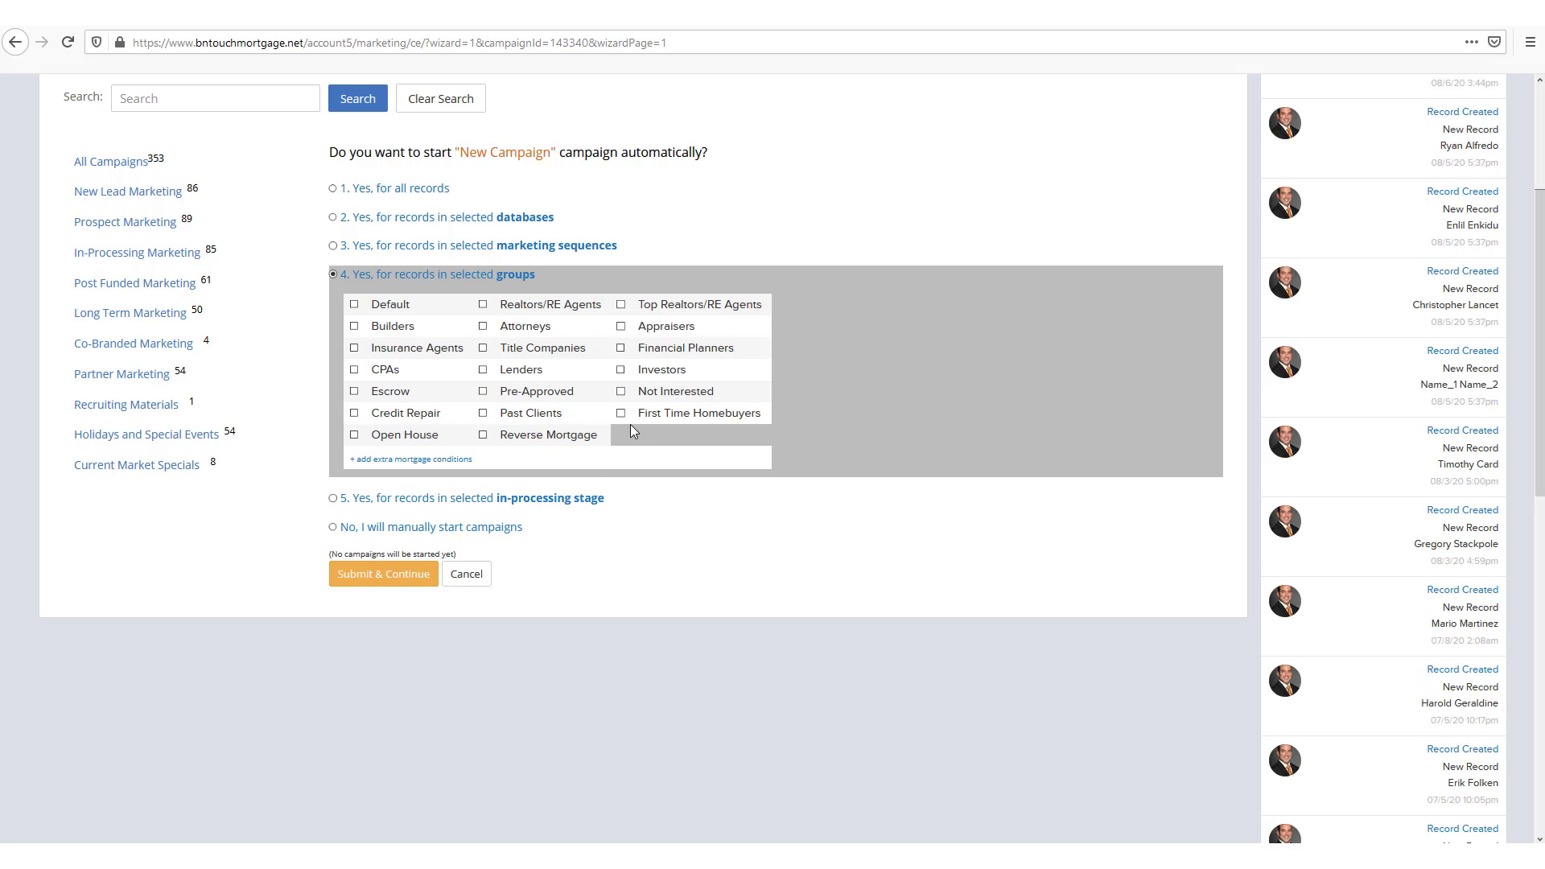
{"action": "left_click", "coordinate": [435, 499]}
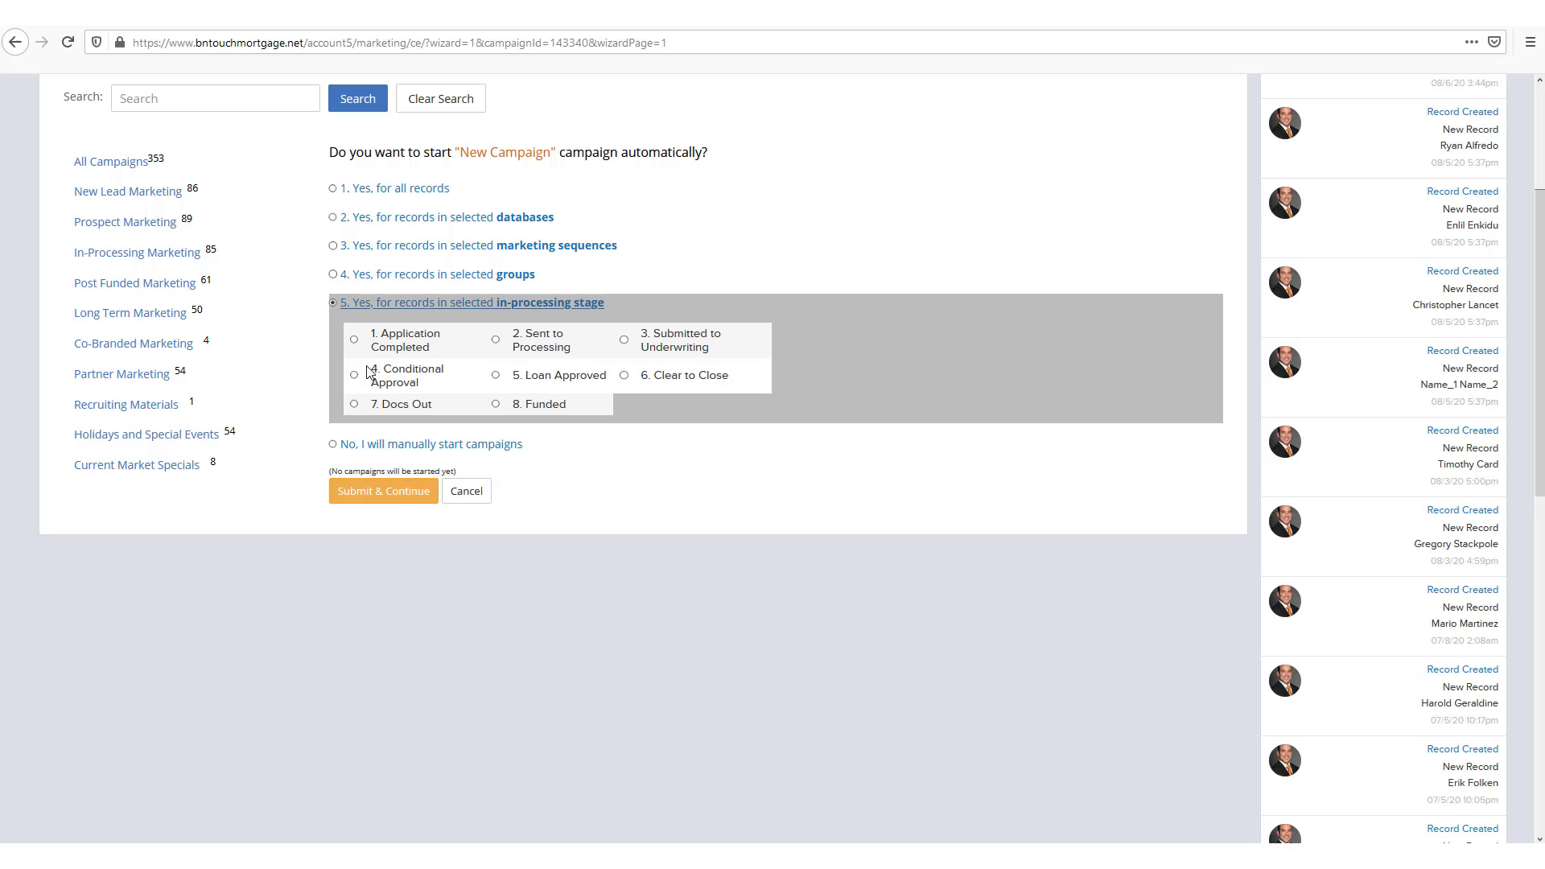
{"action": "left_click", "coordinate": [353, 340]}
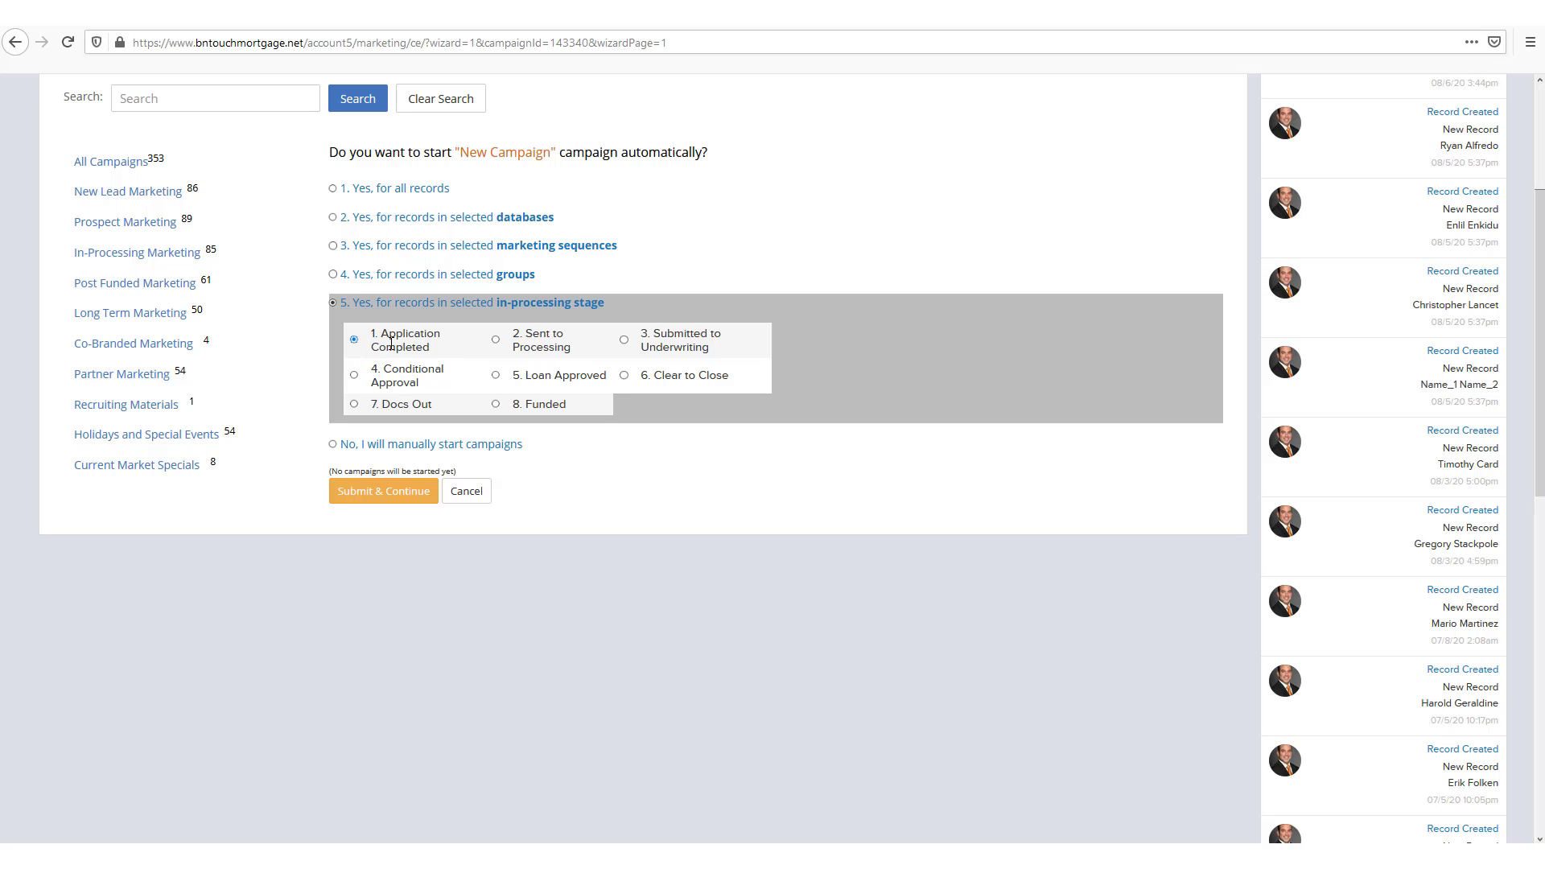
{"action": "left_click", "coordinate": [495, 338]}
Submit the start rules, then restrict the campaign to the first listed user and submit.
{"action": "left_click", "coordinate": [333, 189]}
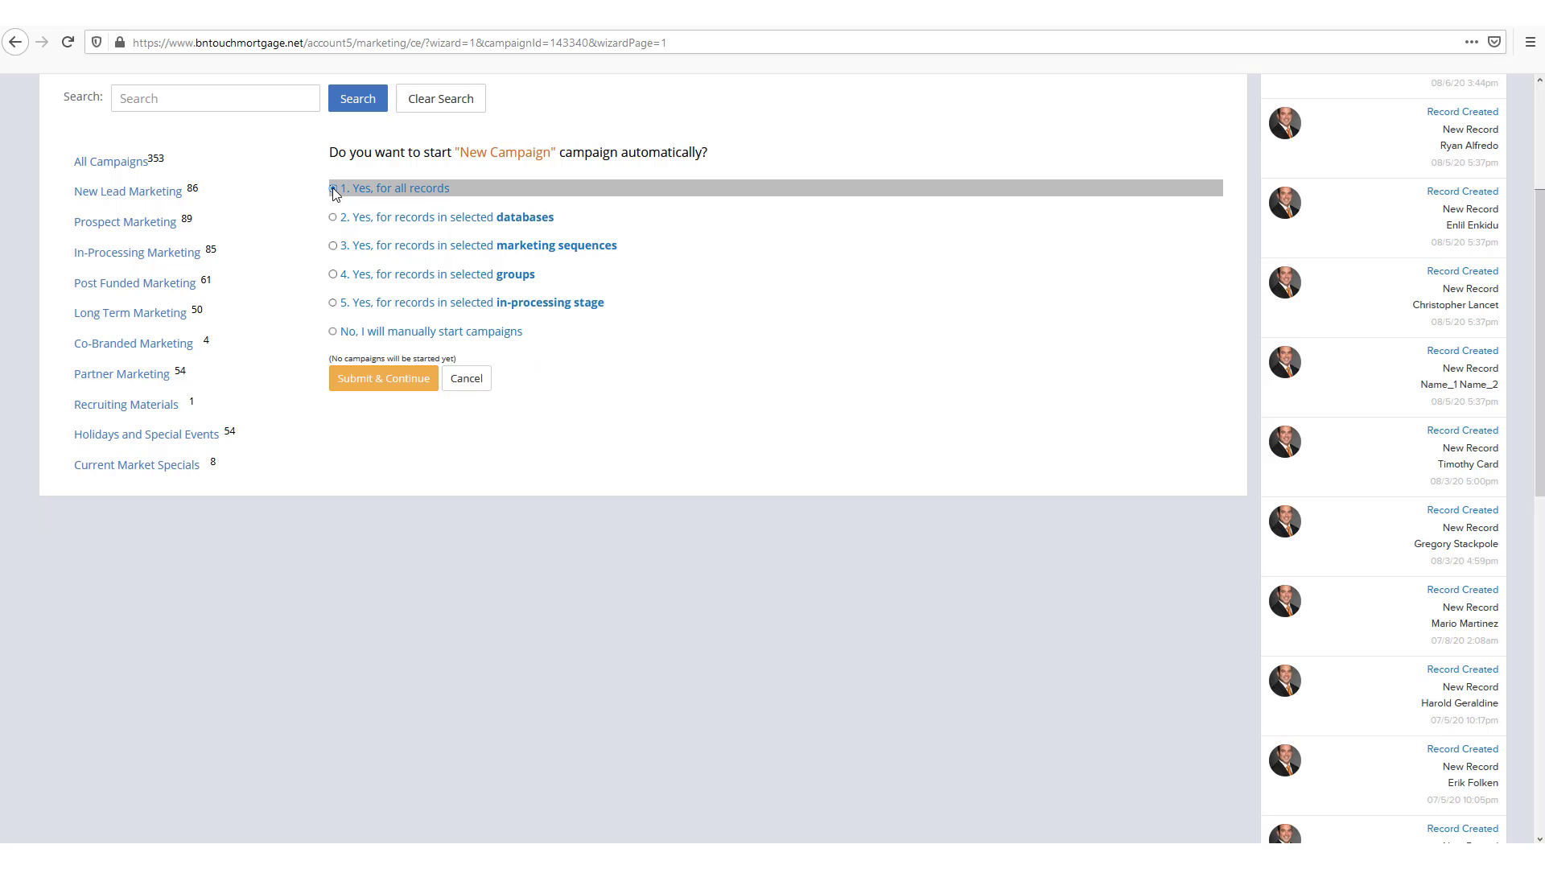
{"action": "left_click", "coordinate": [376, 391]}
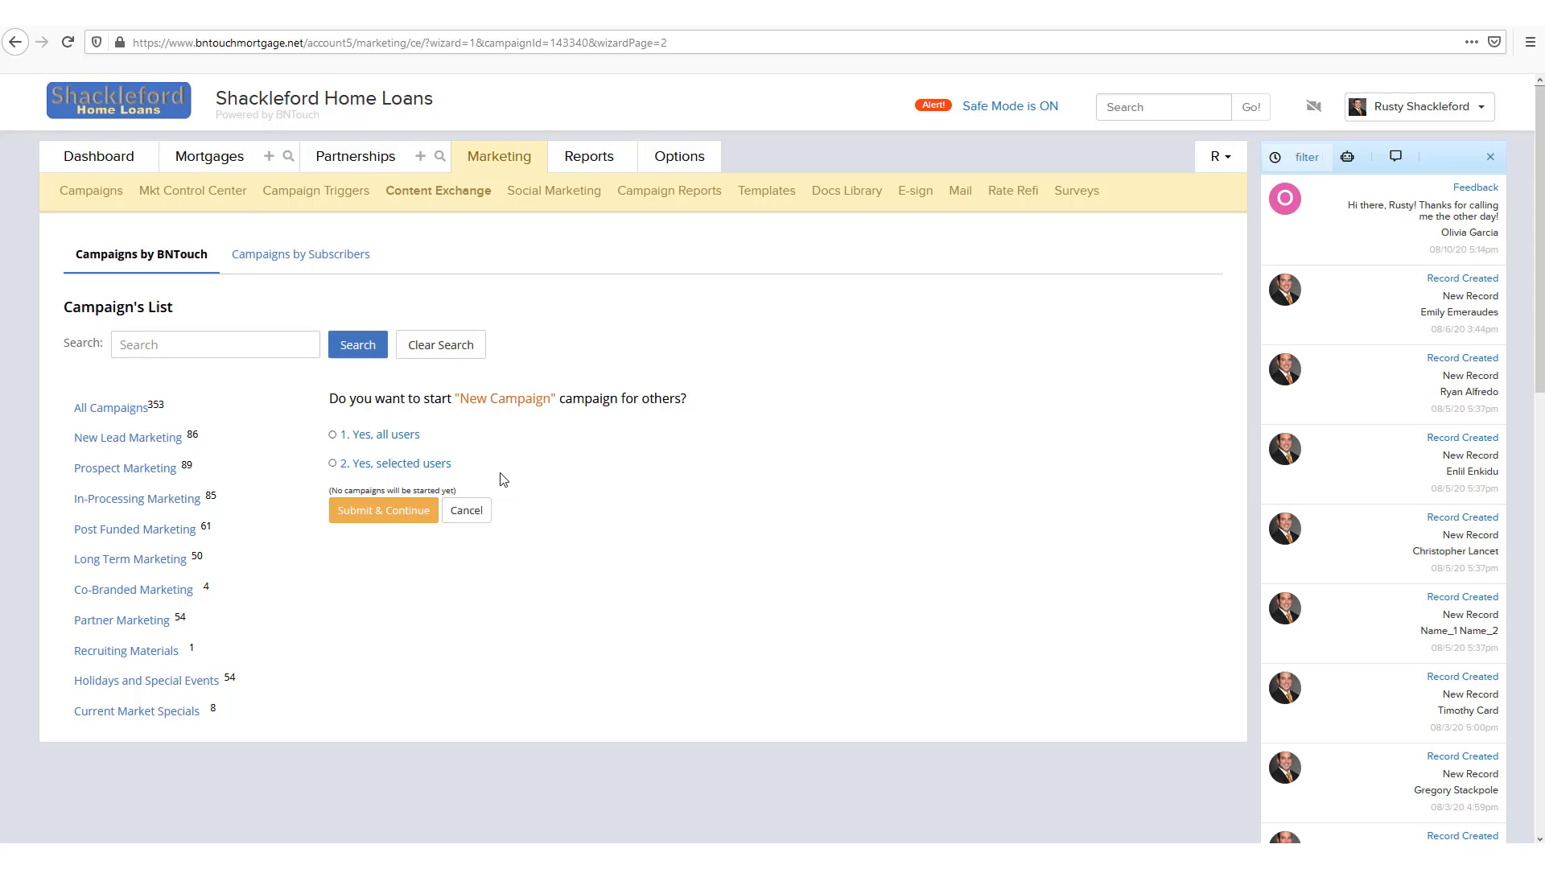
{"action": "left_click", "coordinate": [332, 464]}
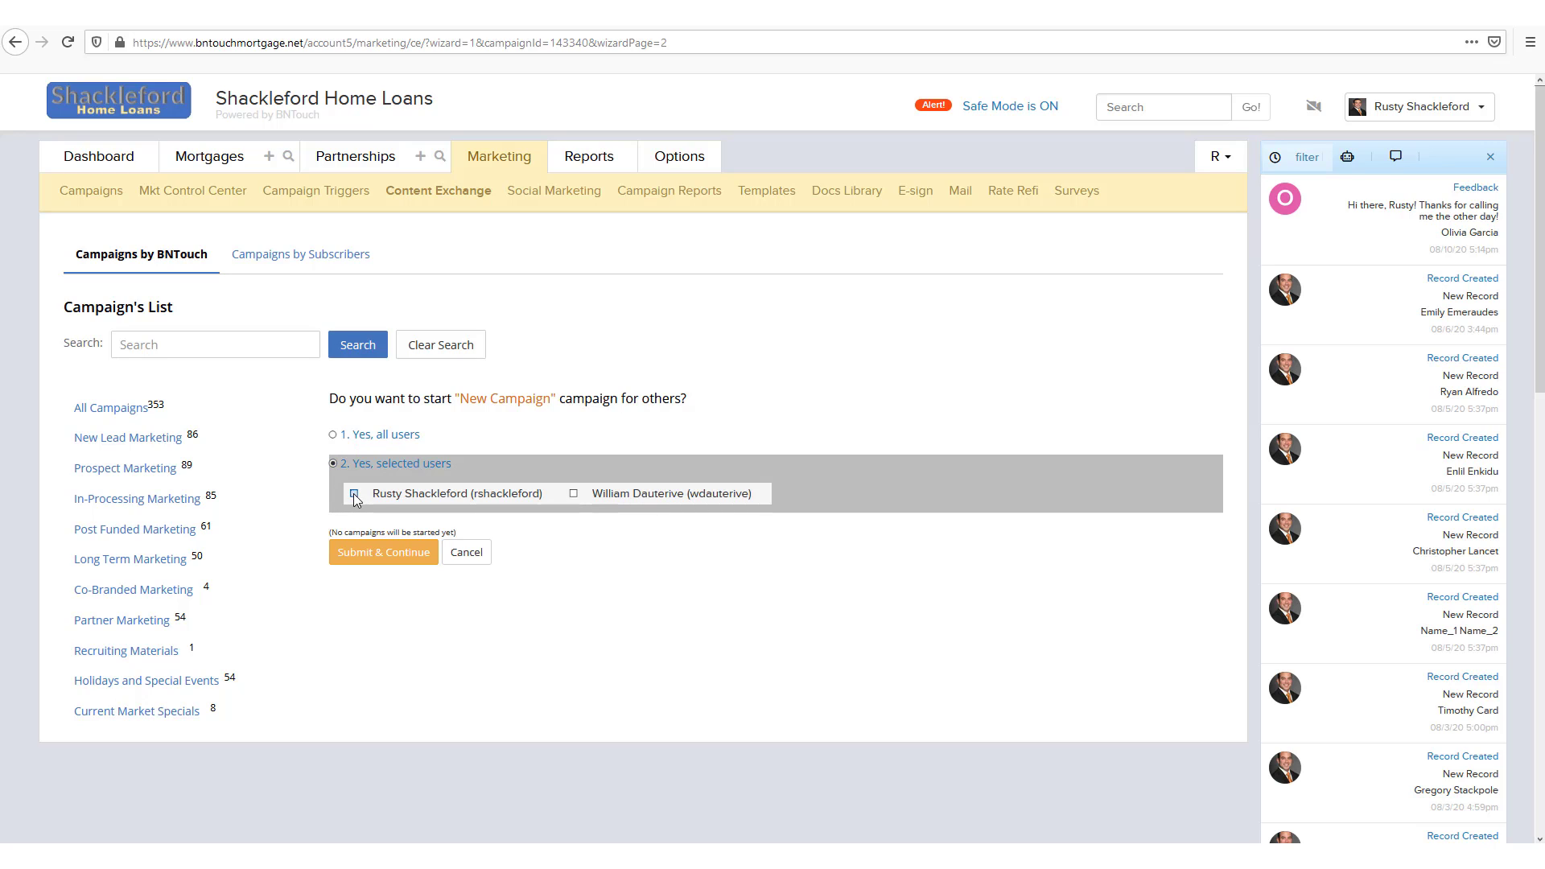
{"action": "left_click", "coordinate": [354, 494]}
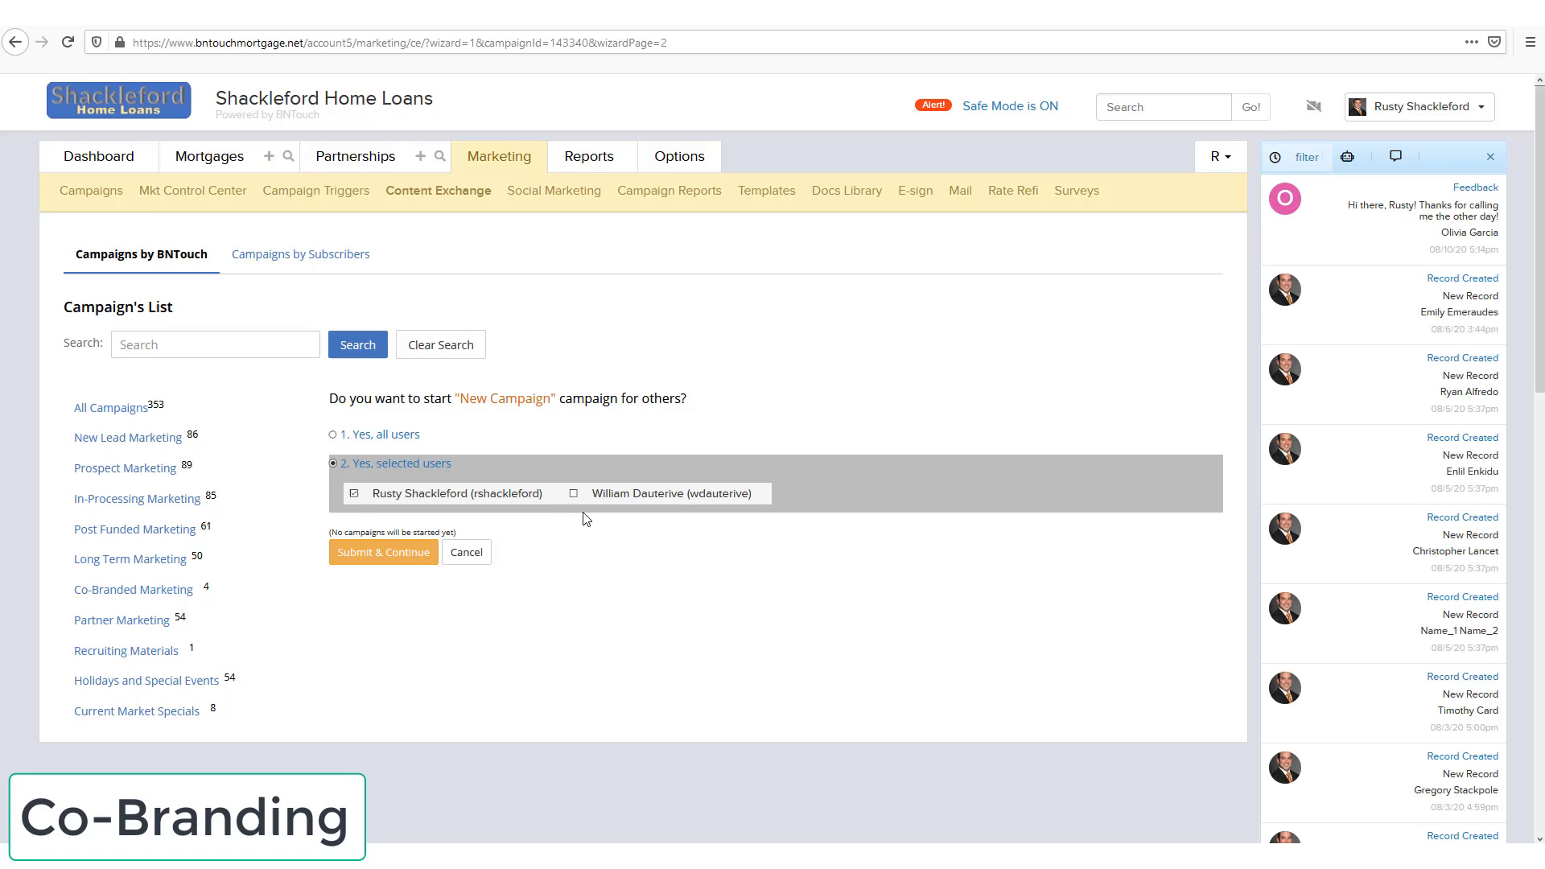
{"action": "left_click", "coordinate": [346, 559]}
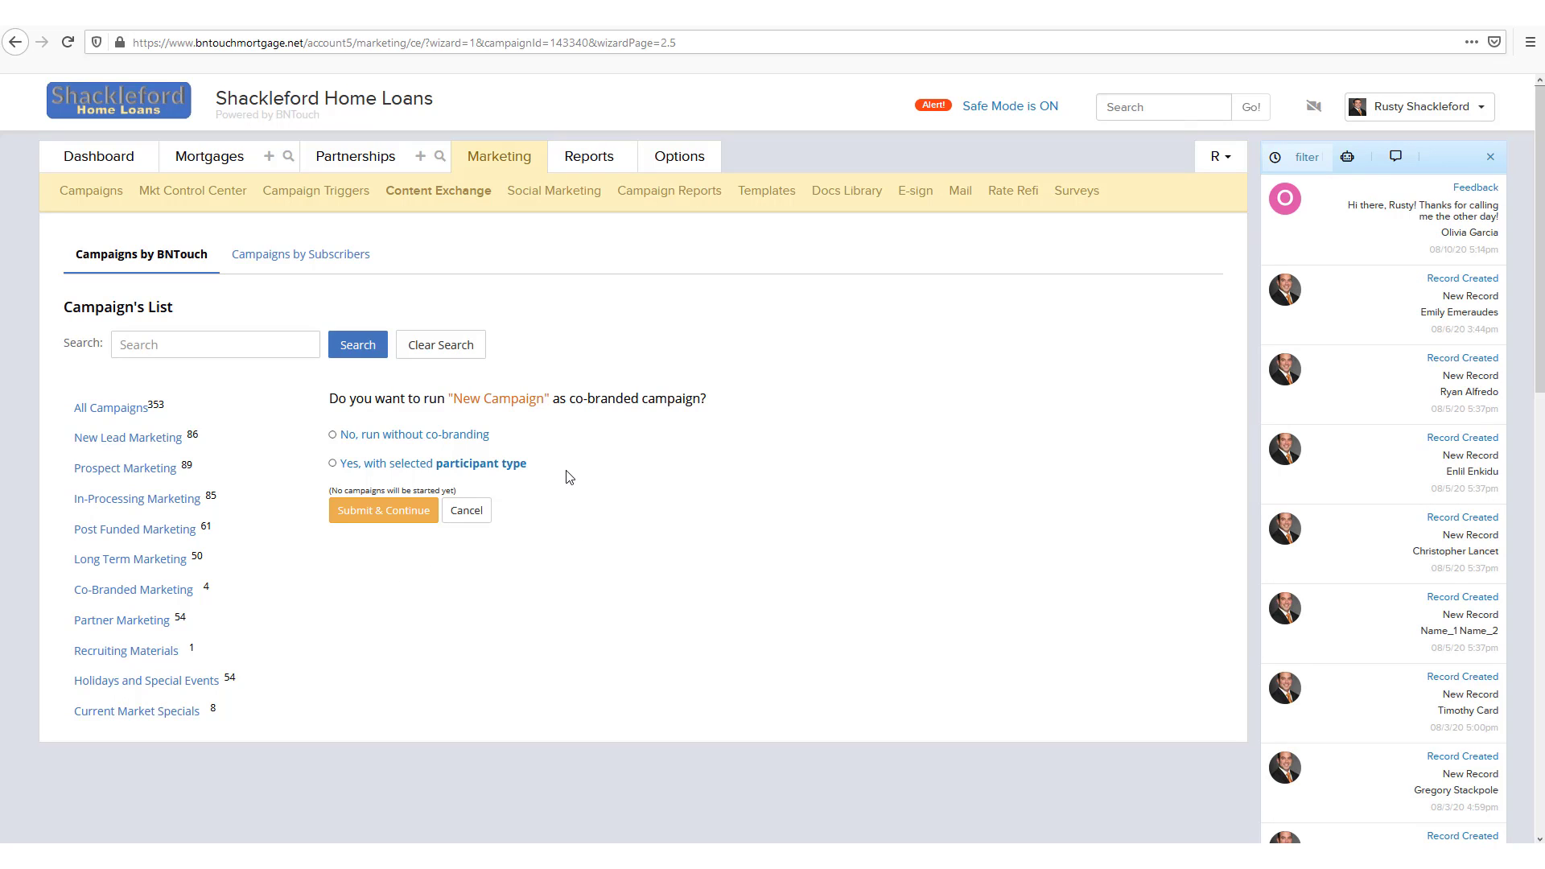
Review the co-branded templates and participant types, then choose 'No, run without co-branding' and submit.
{"action": "left_click", "coordinate": [334, 464]}
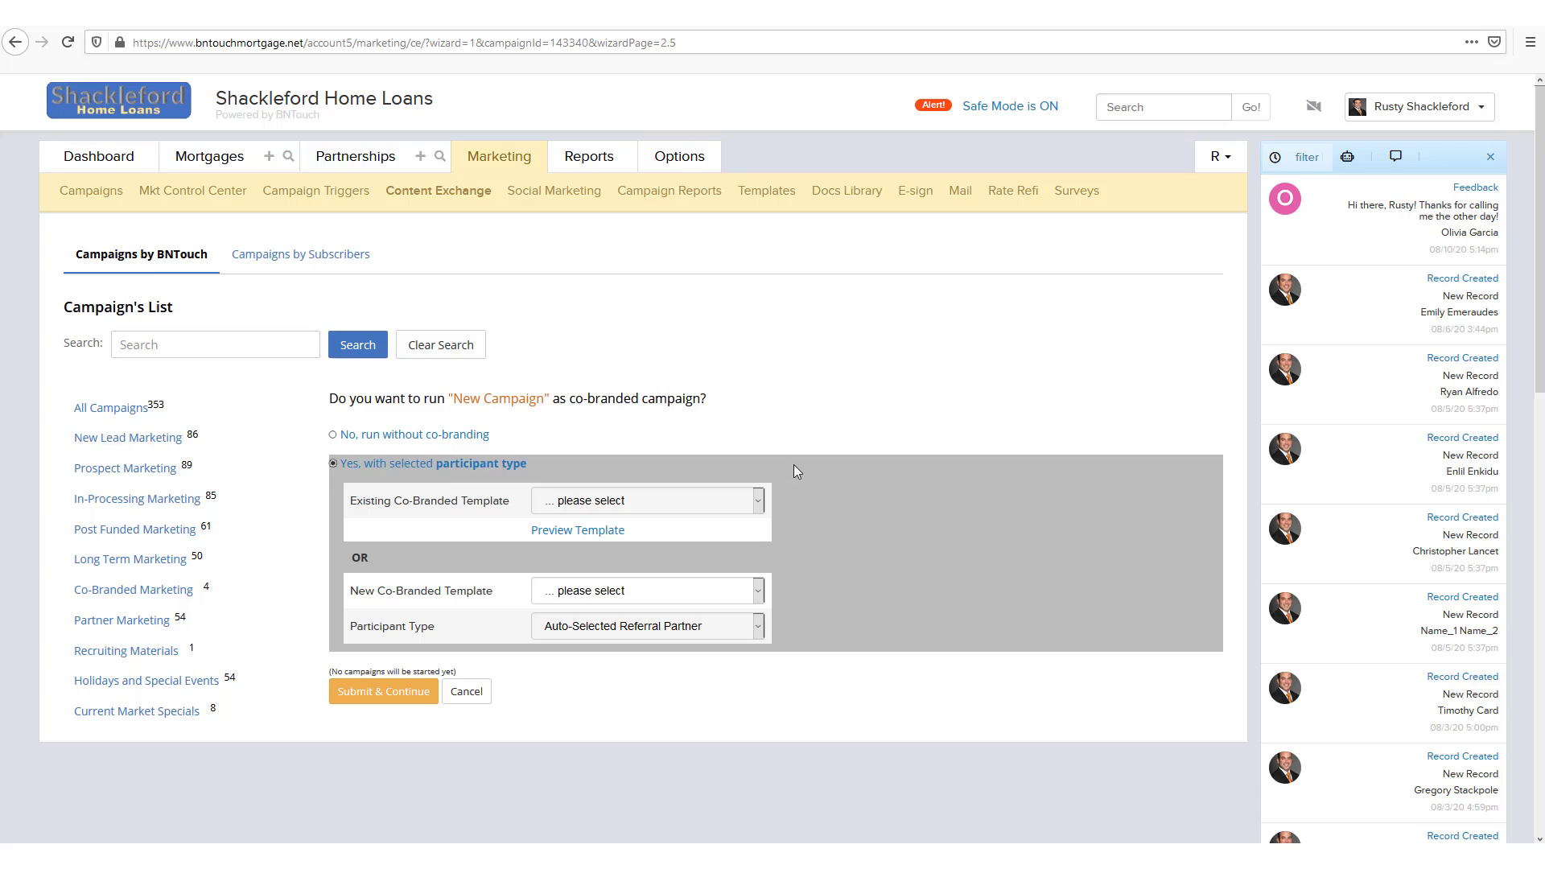
{"action": "left_click", "coordinate": [648, 502]}
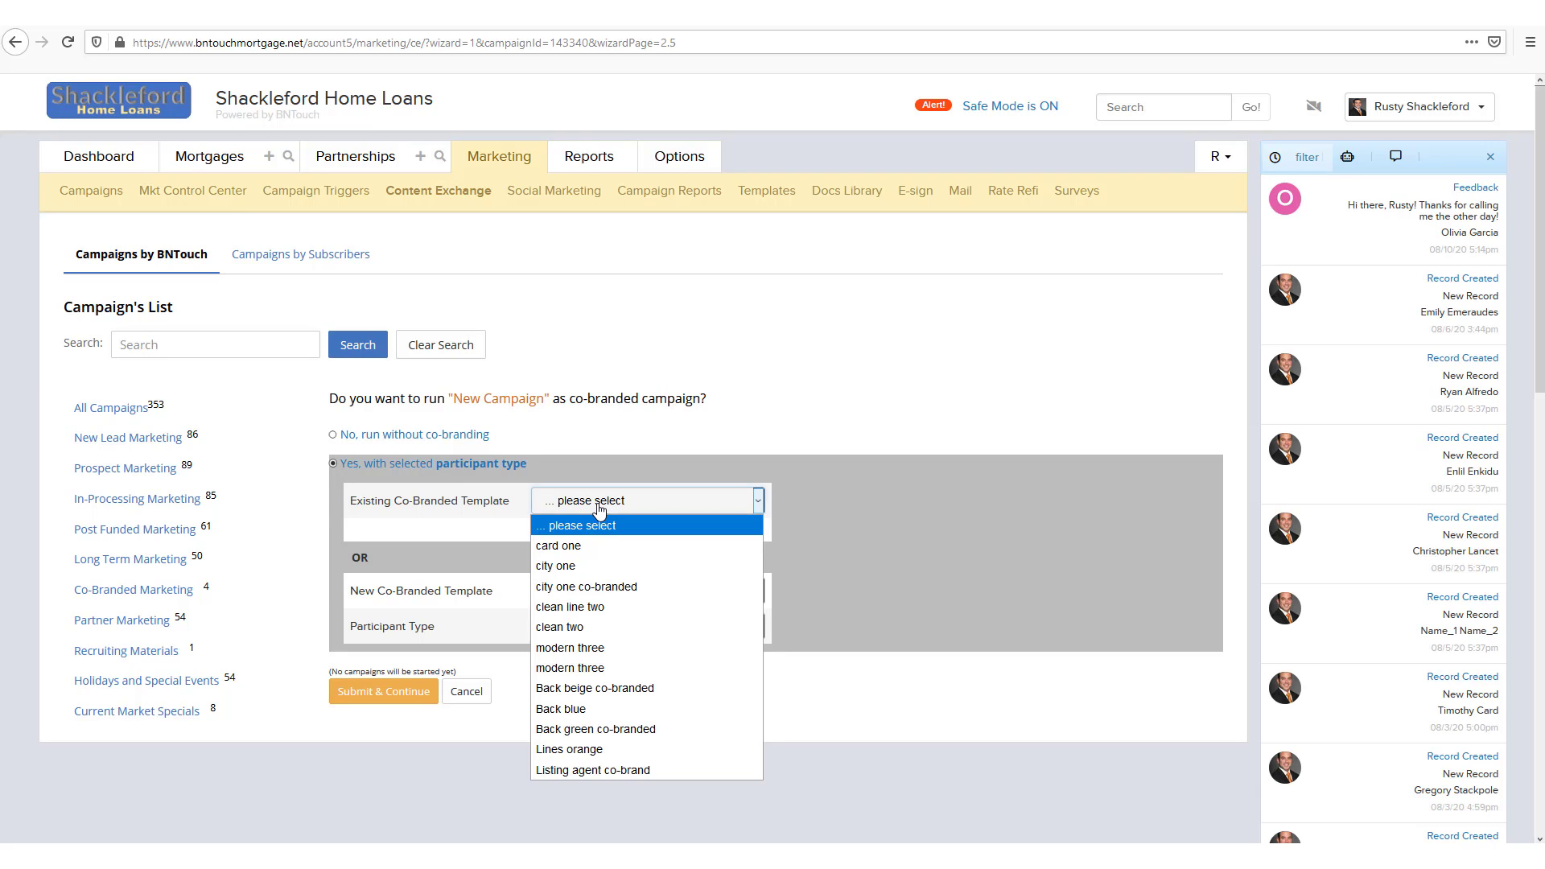
{"action": "left_click", "coordinate": [819, 505]}
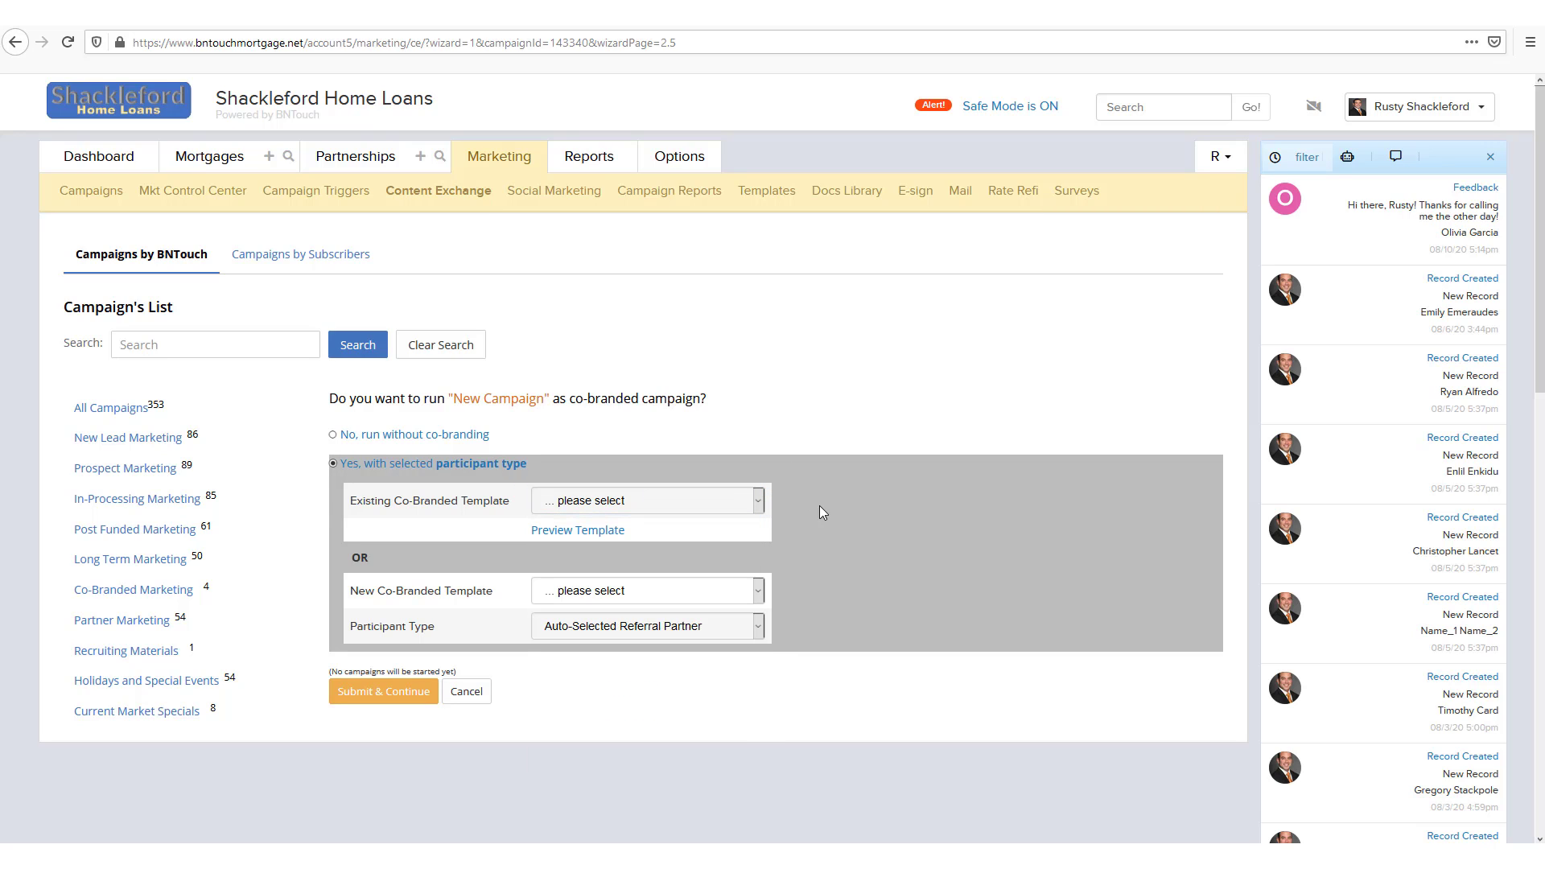
{"action": "left_click", "coordinate": [585, 631]}
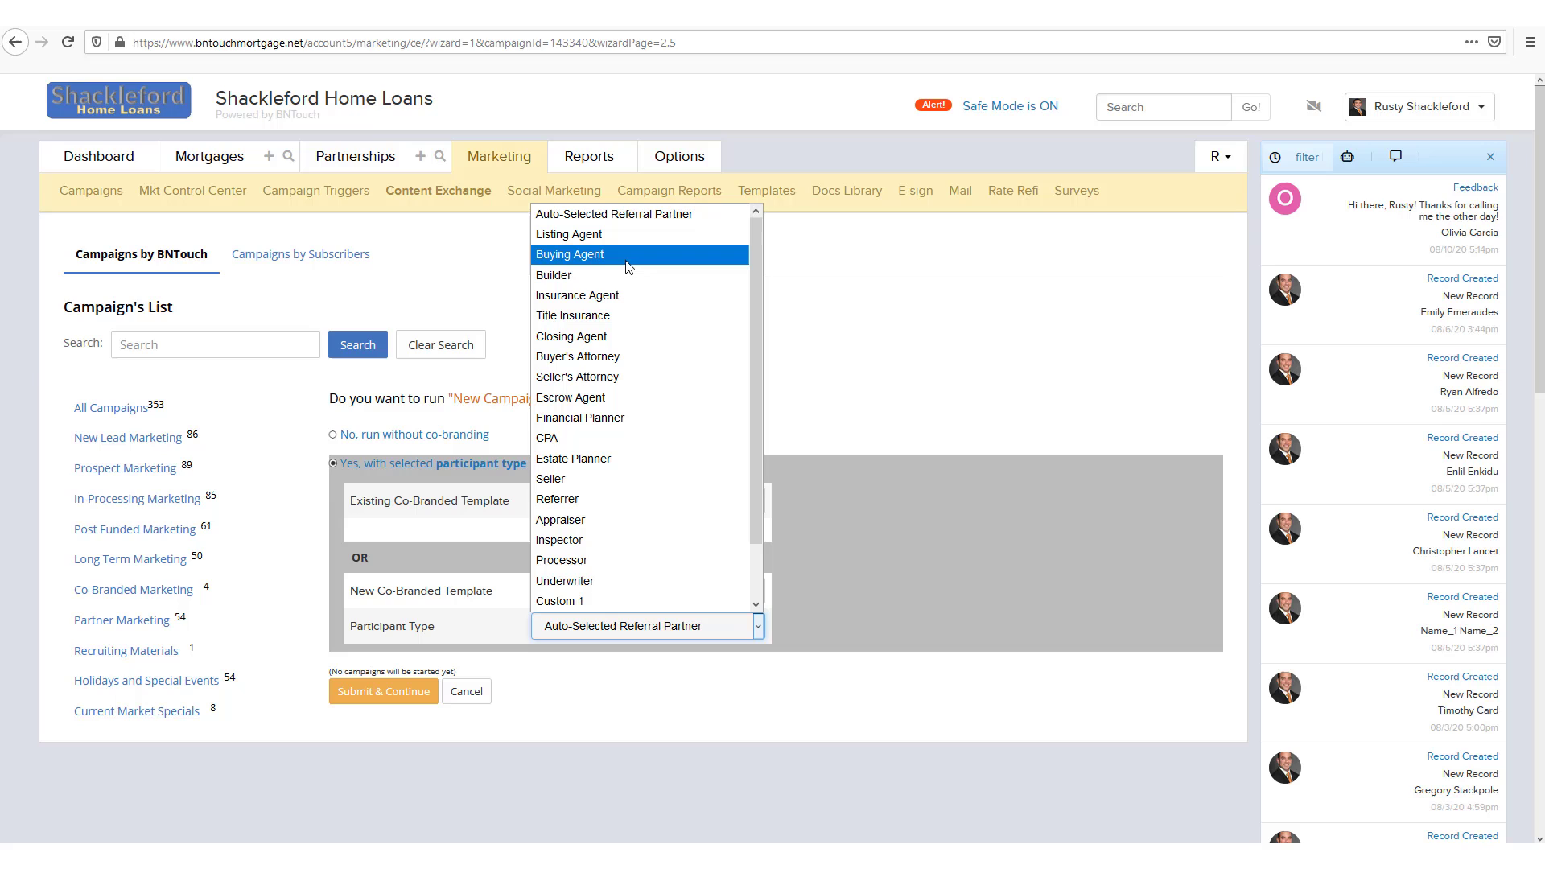
{"action": "left_click", "coordinate": [842, 563]}
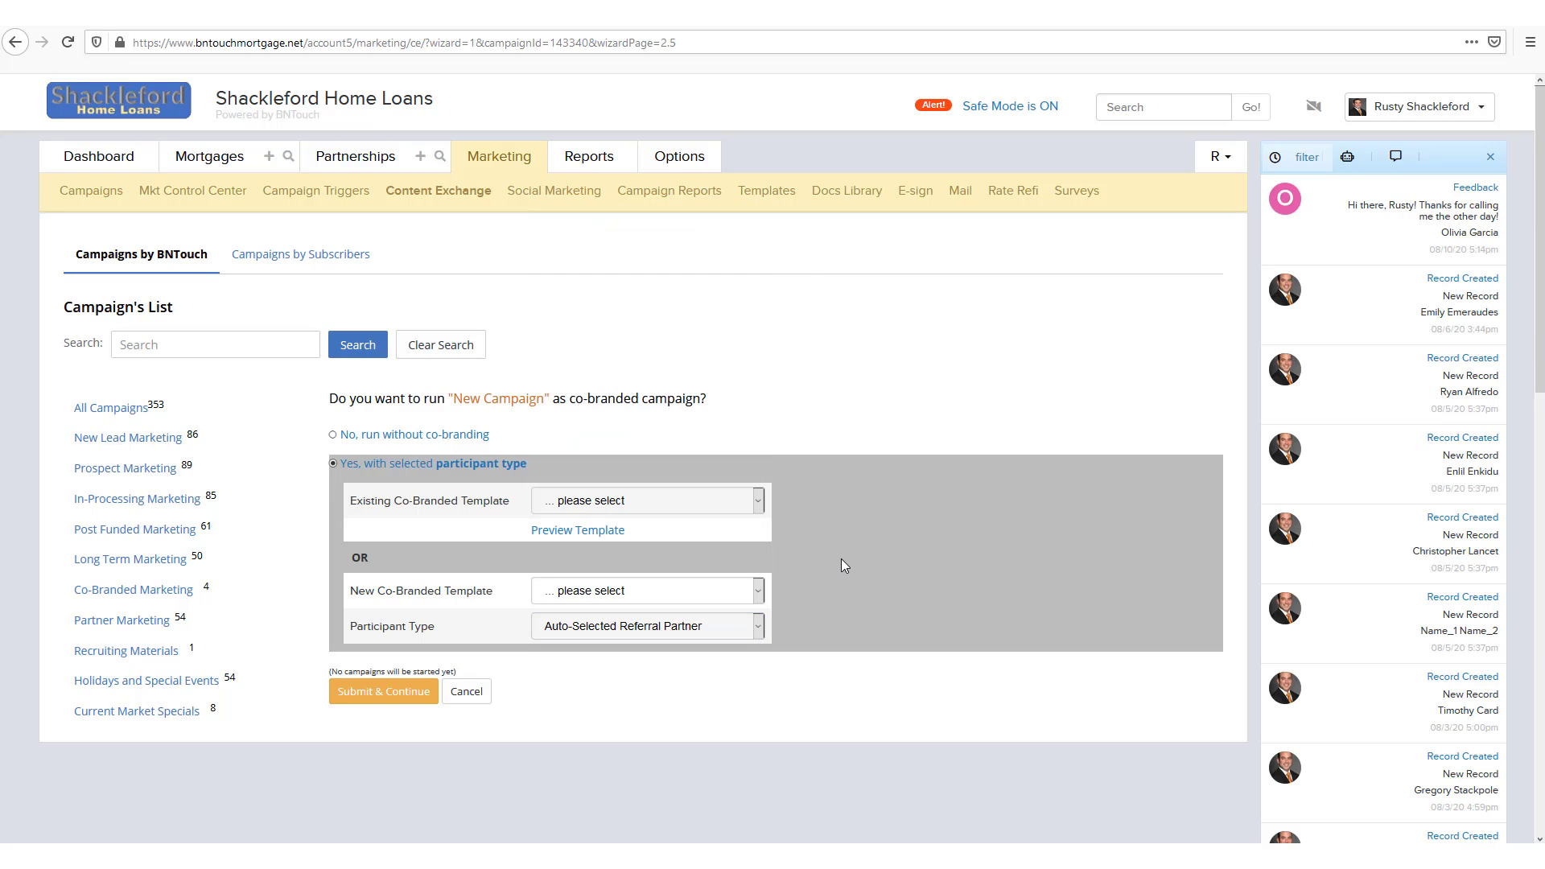
{"action": "left_click", "coordinate": [333, 434]}
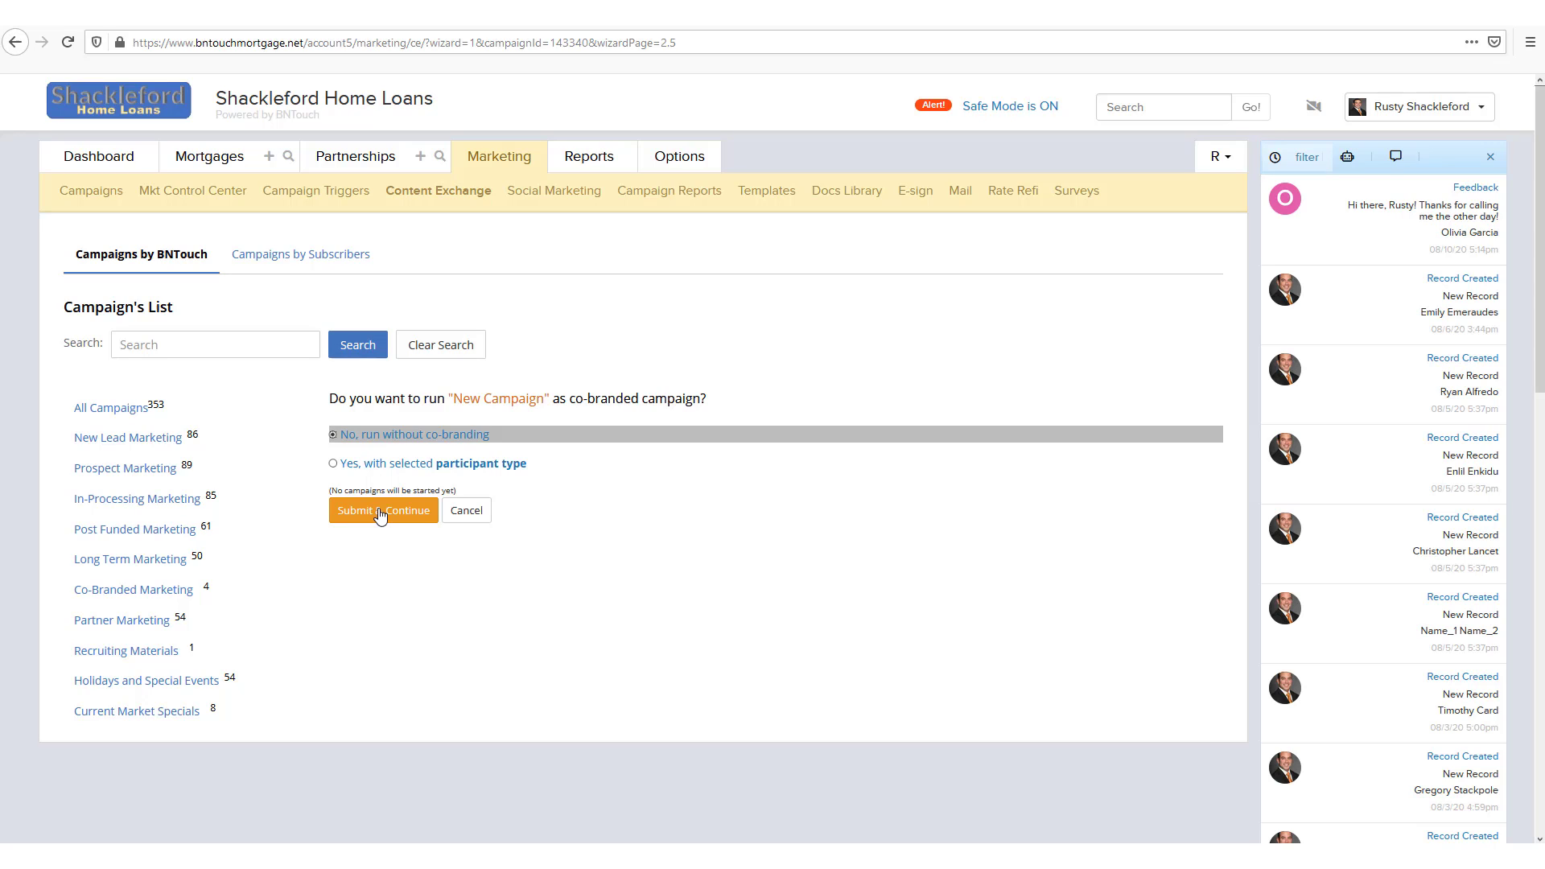
{"action": "left_click", "coordinate": [381, 516]}
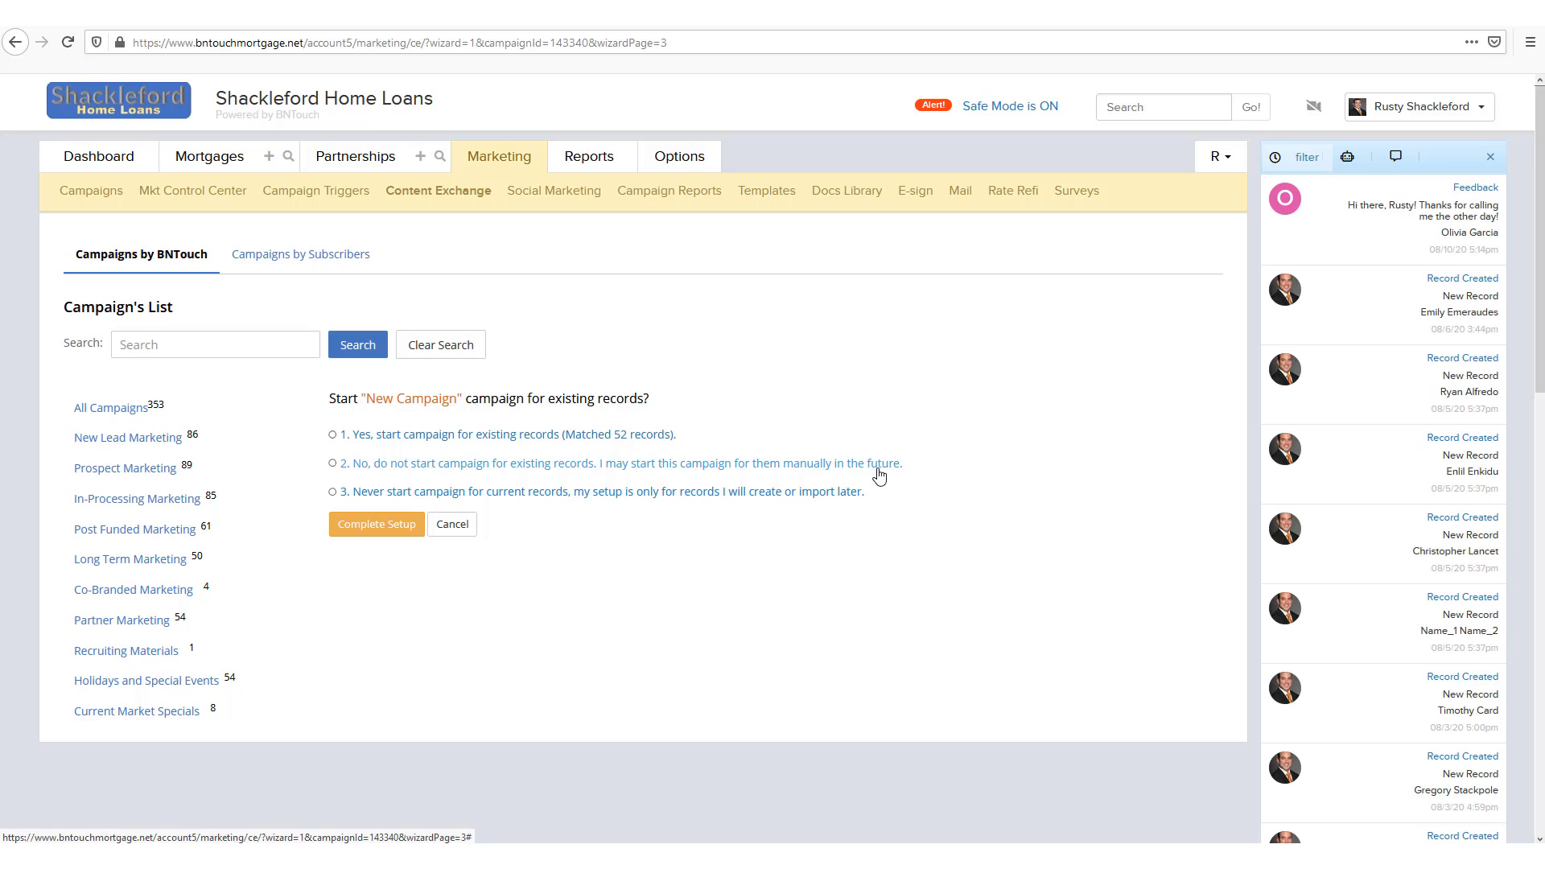
Choose option 1 to start for the 52 matched existing records and complete setup.
{"action": "left_click", "coordinate": [979, 469]}
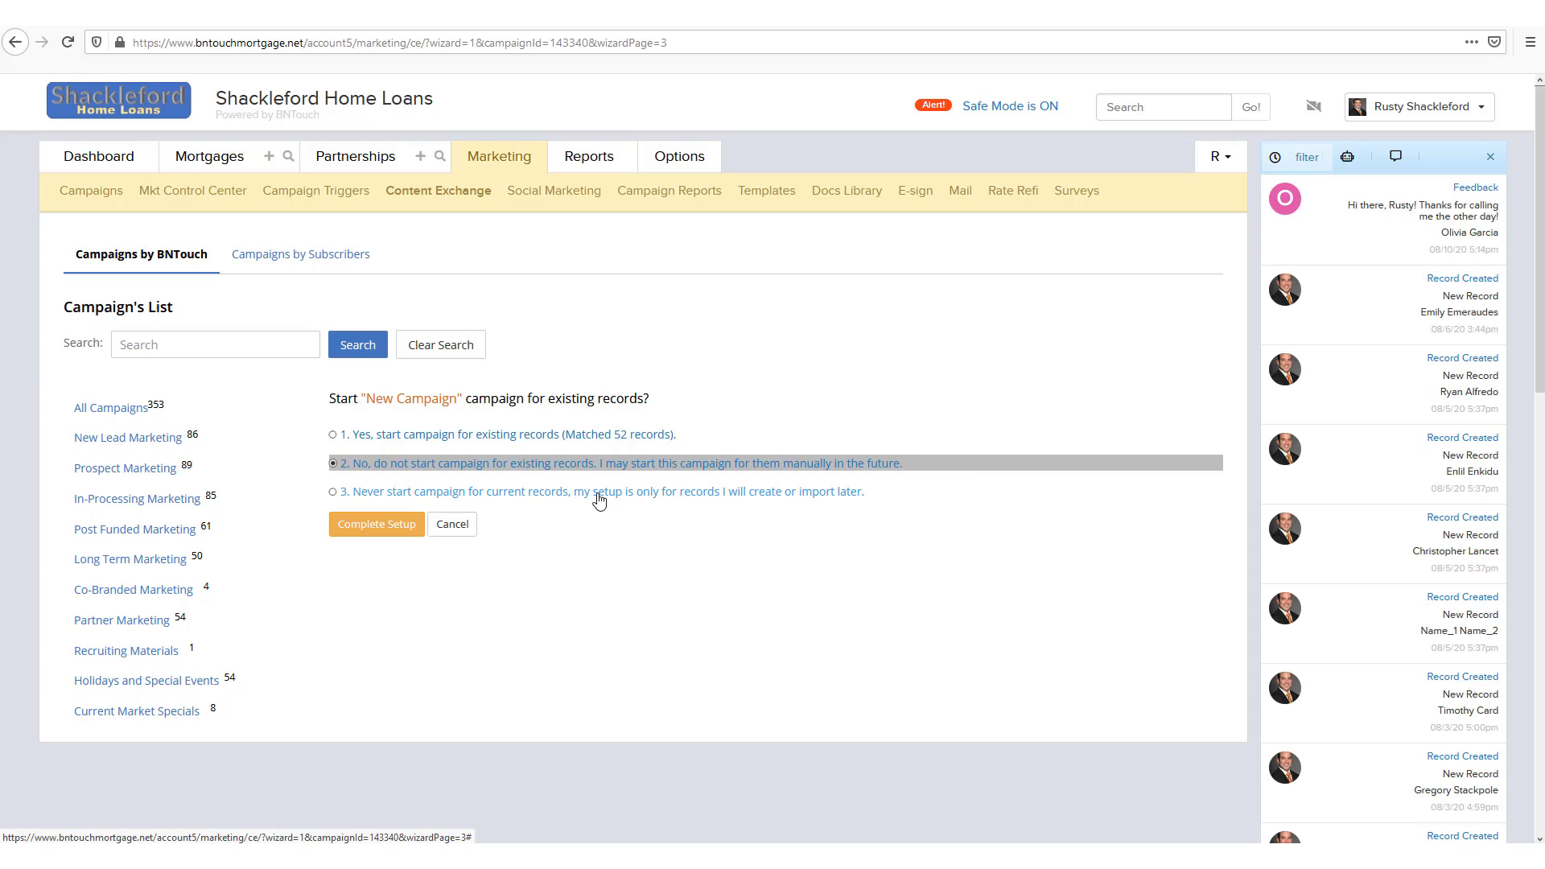
{"action": "left_click", "coordinate": [719, 497]}
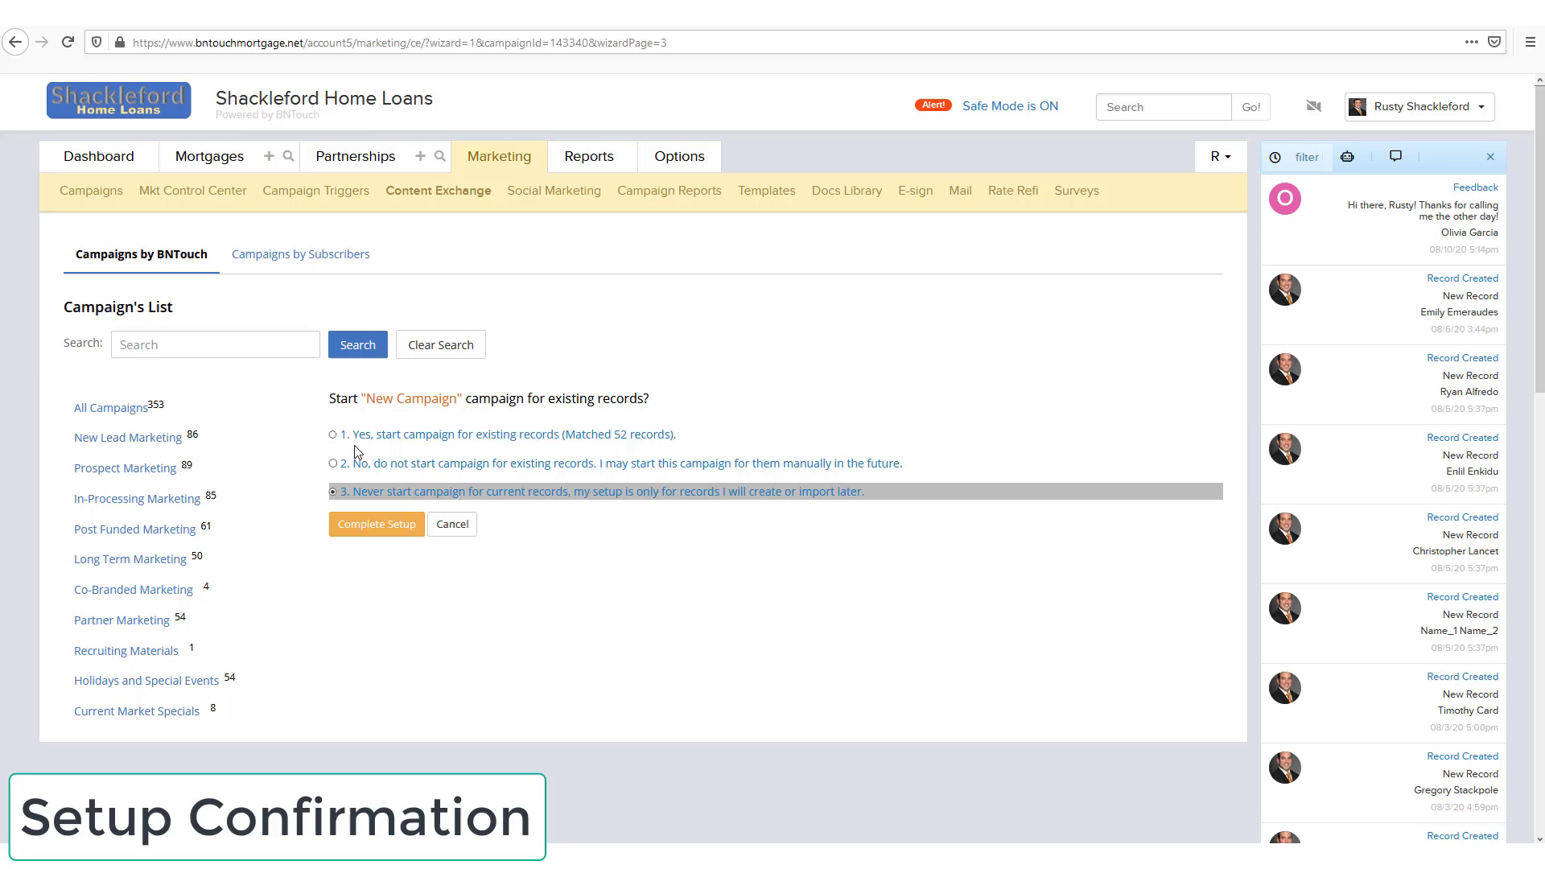
{"action": "left_click", "coordinate": [390, 434]}
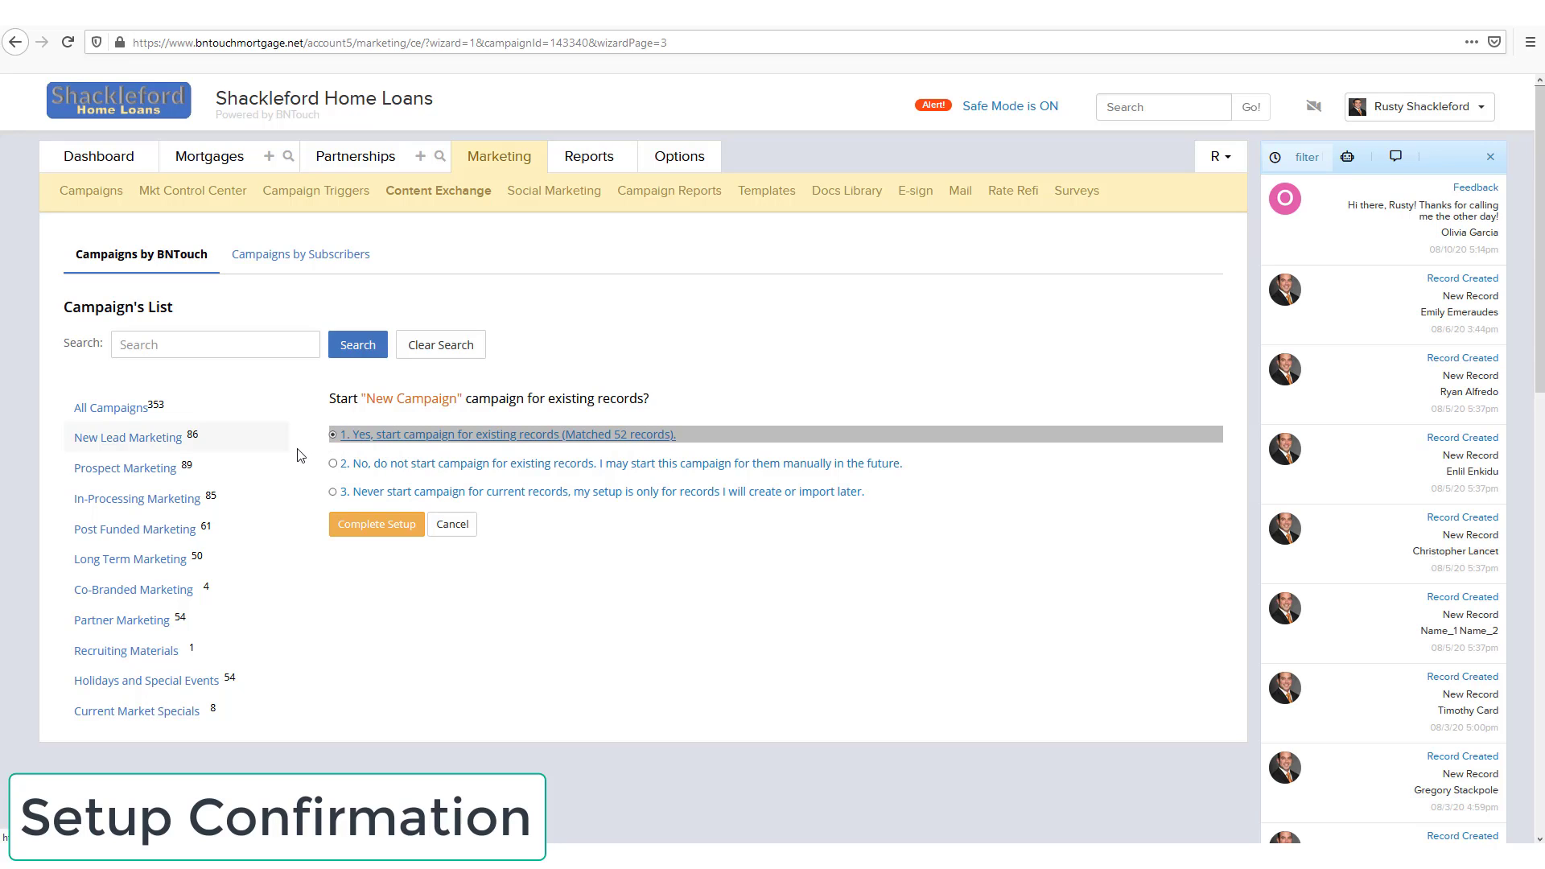
{"action": "left_click", "coordinate": [377, 526]}
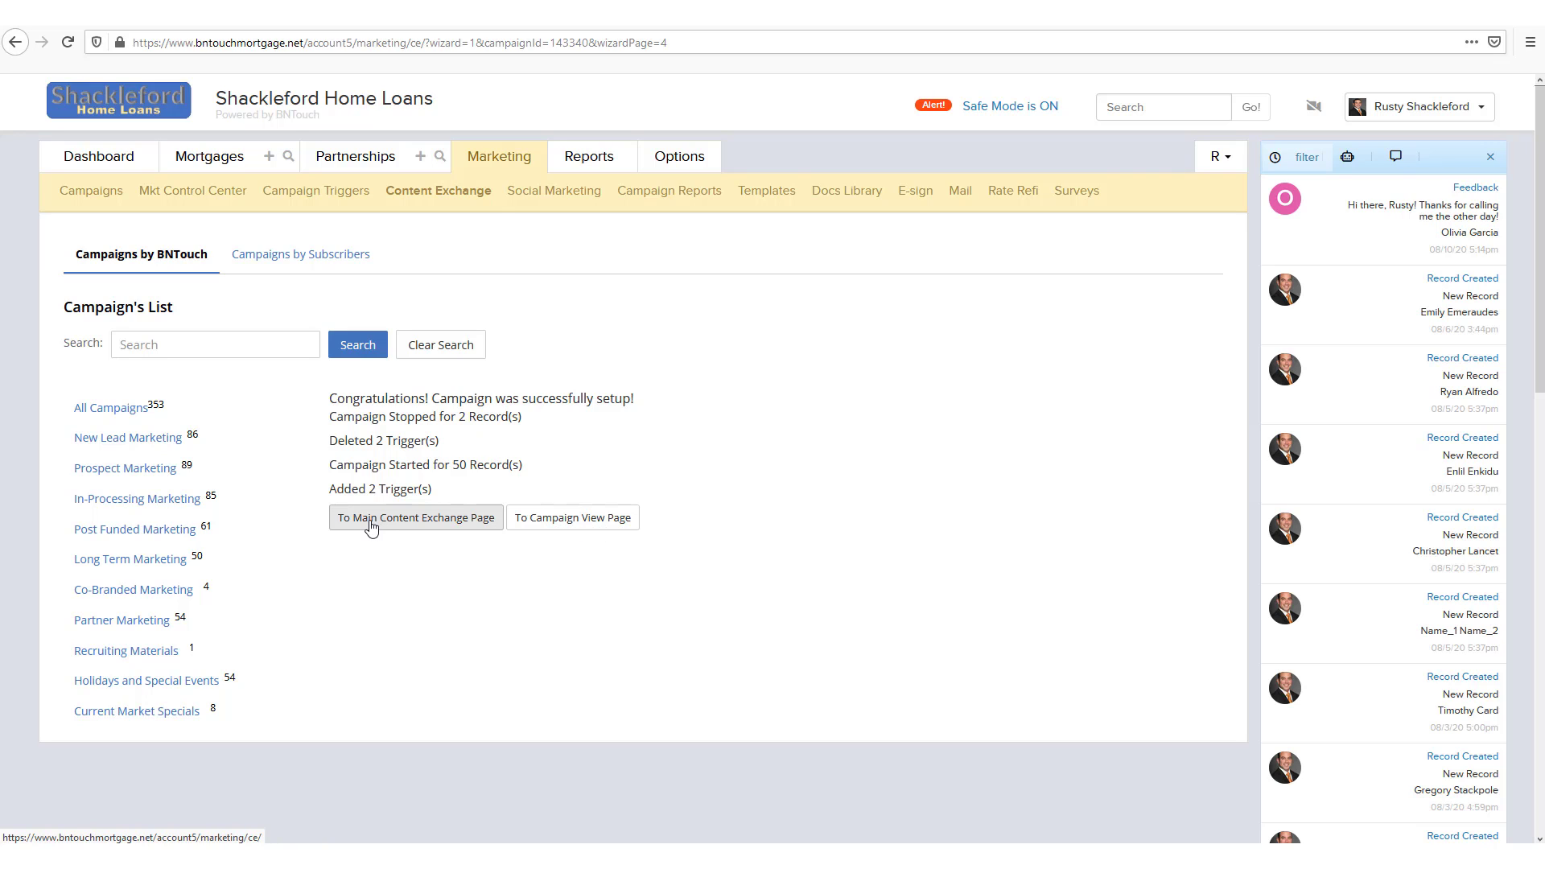
Go back to the main Content Exchange page from the Congratulations summary.
{"action": "left_click", "coordinate": [462, 535]}
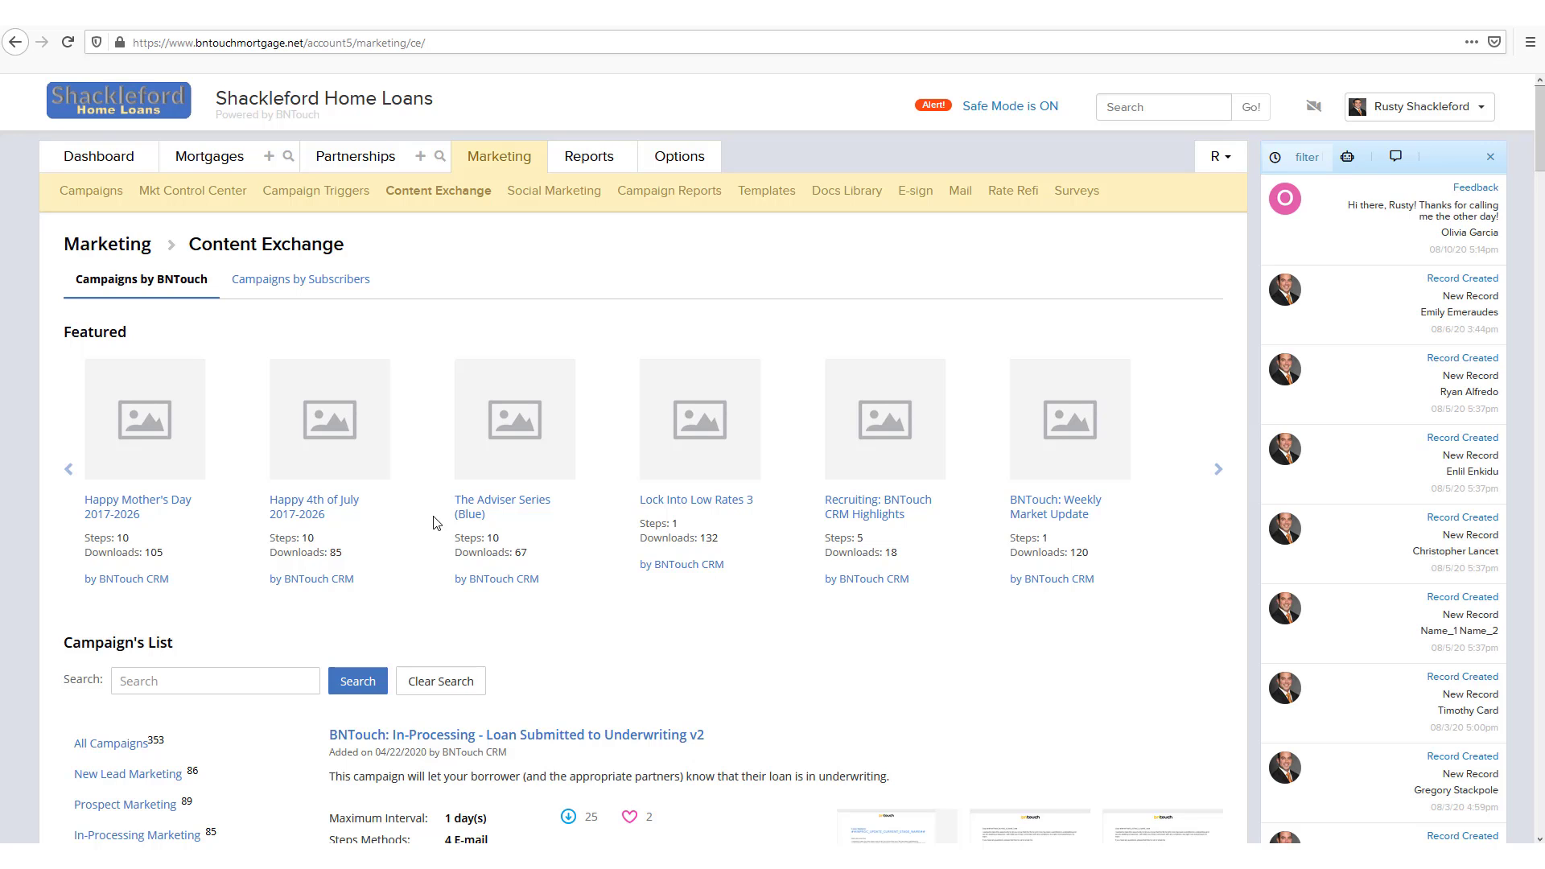
Scroll down the Content Exchange campaign list to the 'Loan Submitted to Processing v2' campaign.
{"action": "scroll", "coordinate": [434, 523], "scroll_direction": "down", "scroll_amount": 3}
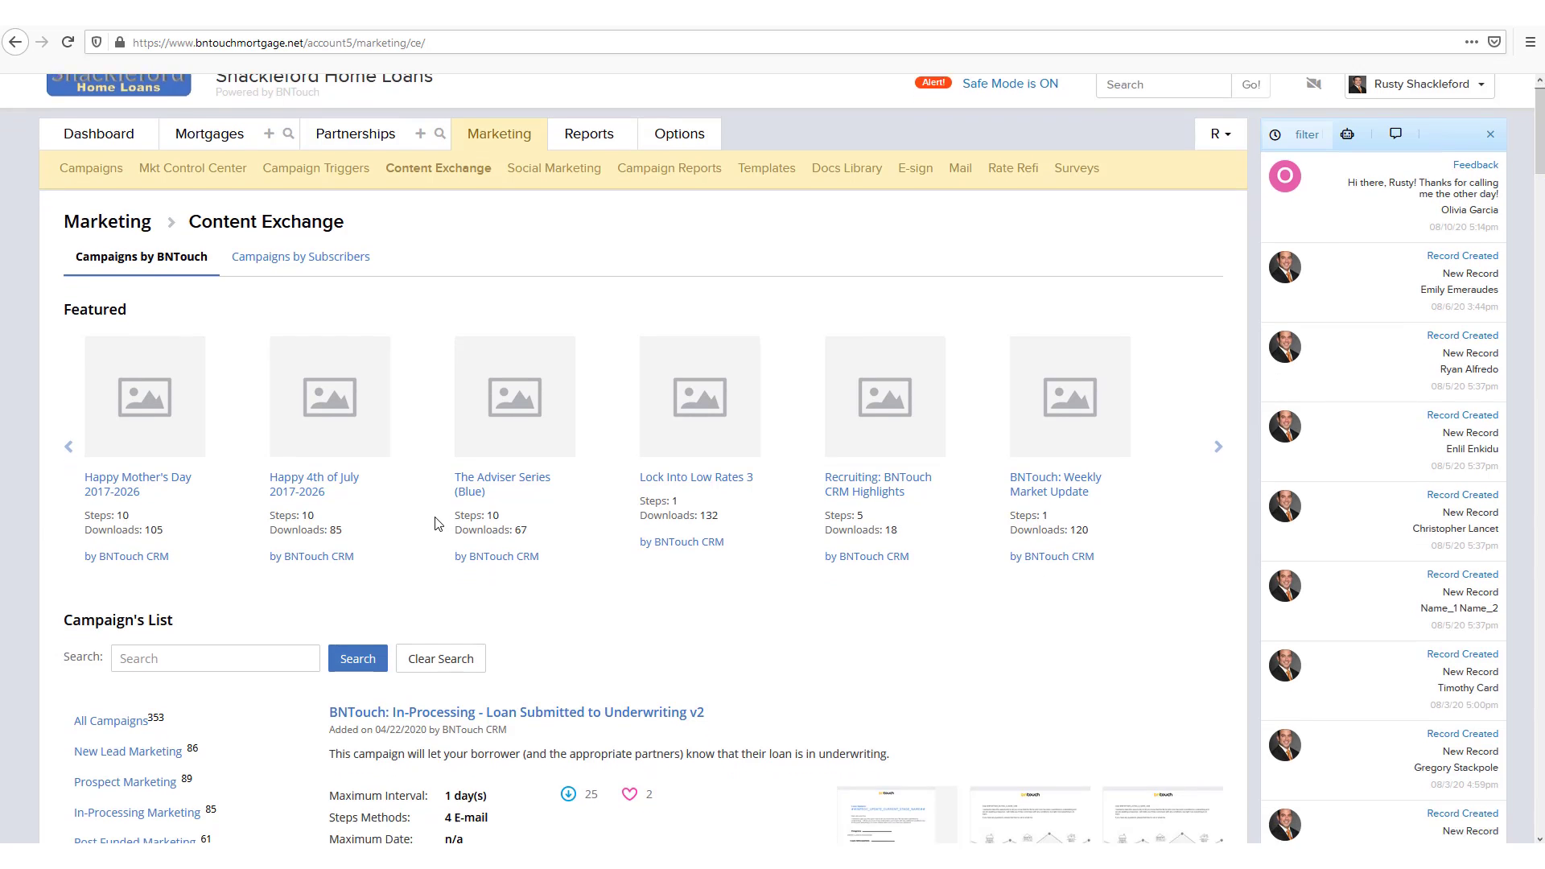
{"action": "scroll", "coordinate": [435, 523], "scroll_direction": "down", "scroll_amount": 4}
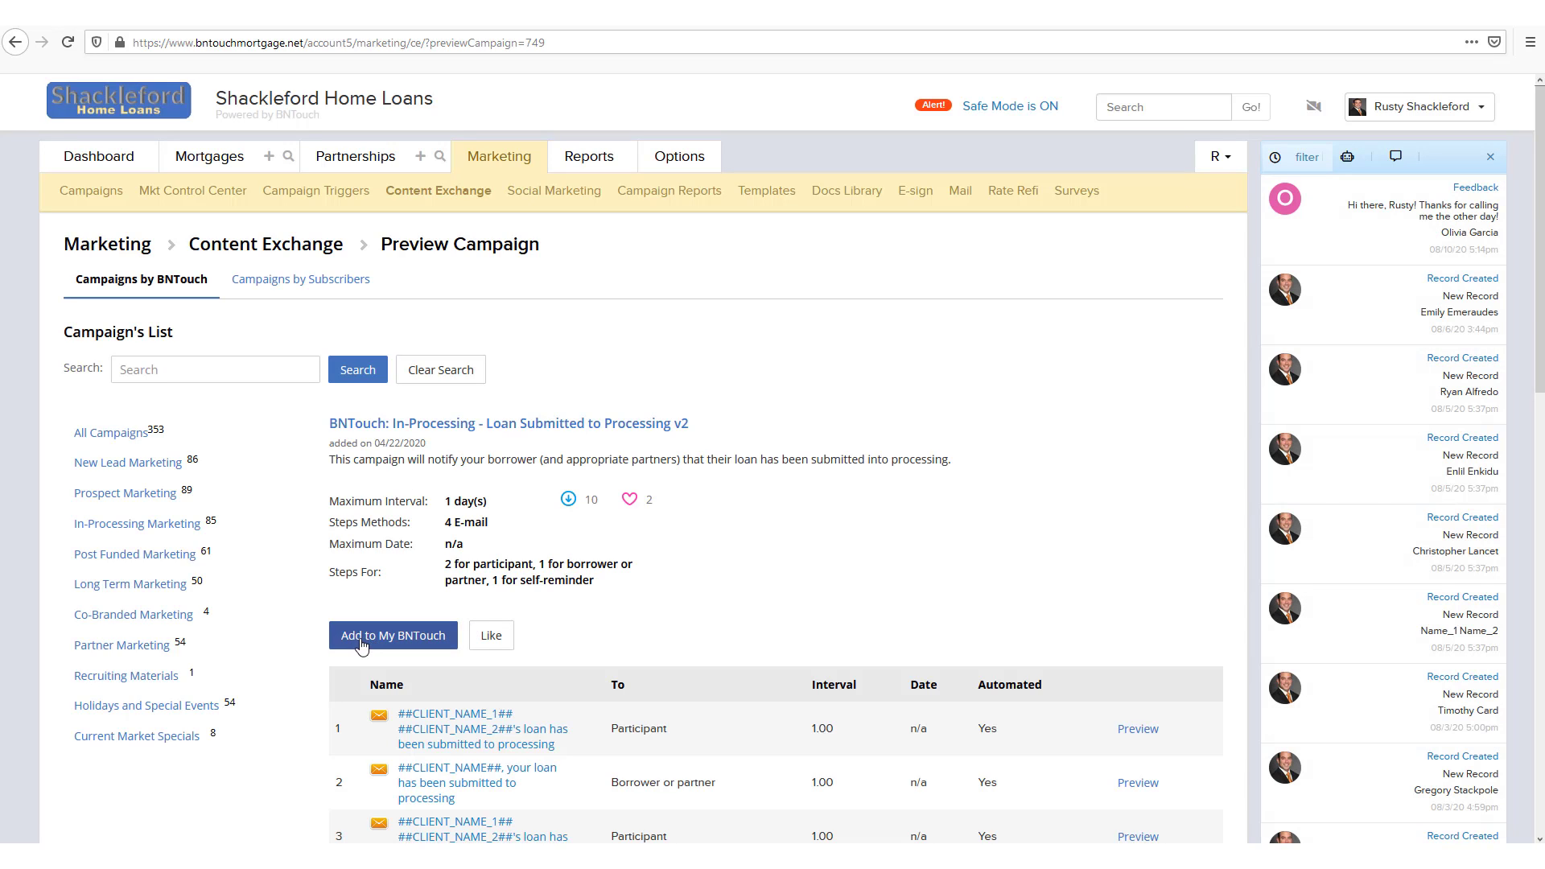
Add 'Loan Submitted to Processing v2' to My BNTouch and choose '1. Yes, for all records'.
{"action": "left_click", "coordinate": [433, 642]}
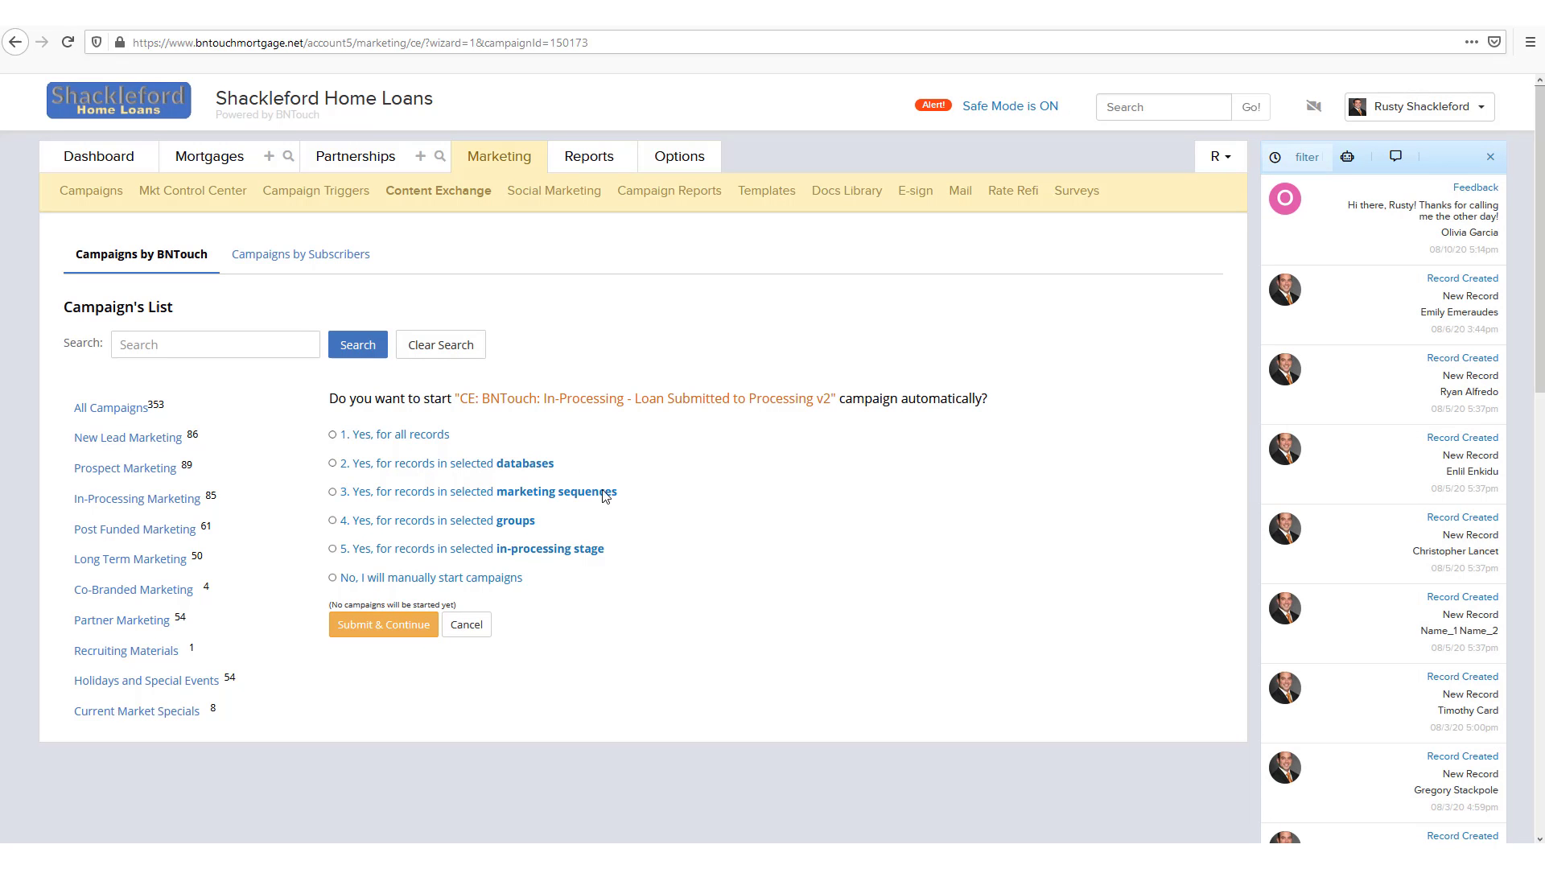
{"action": "left_click", "coordinate": [333, 435]}
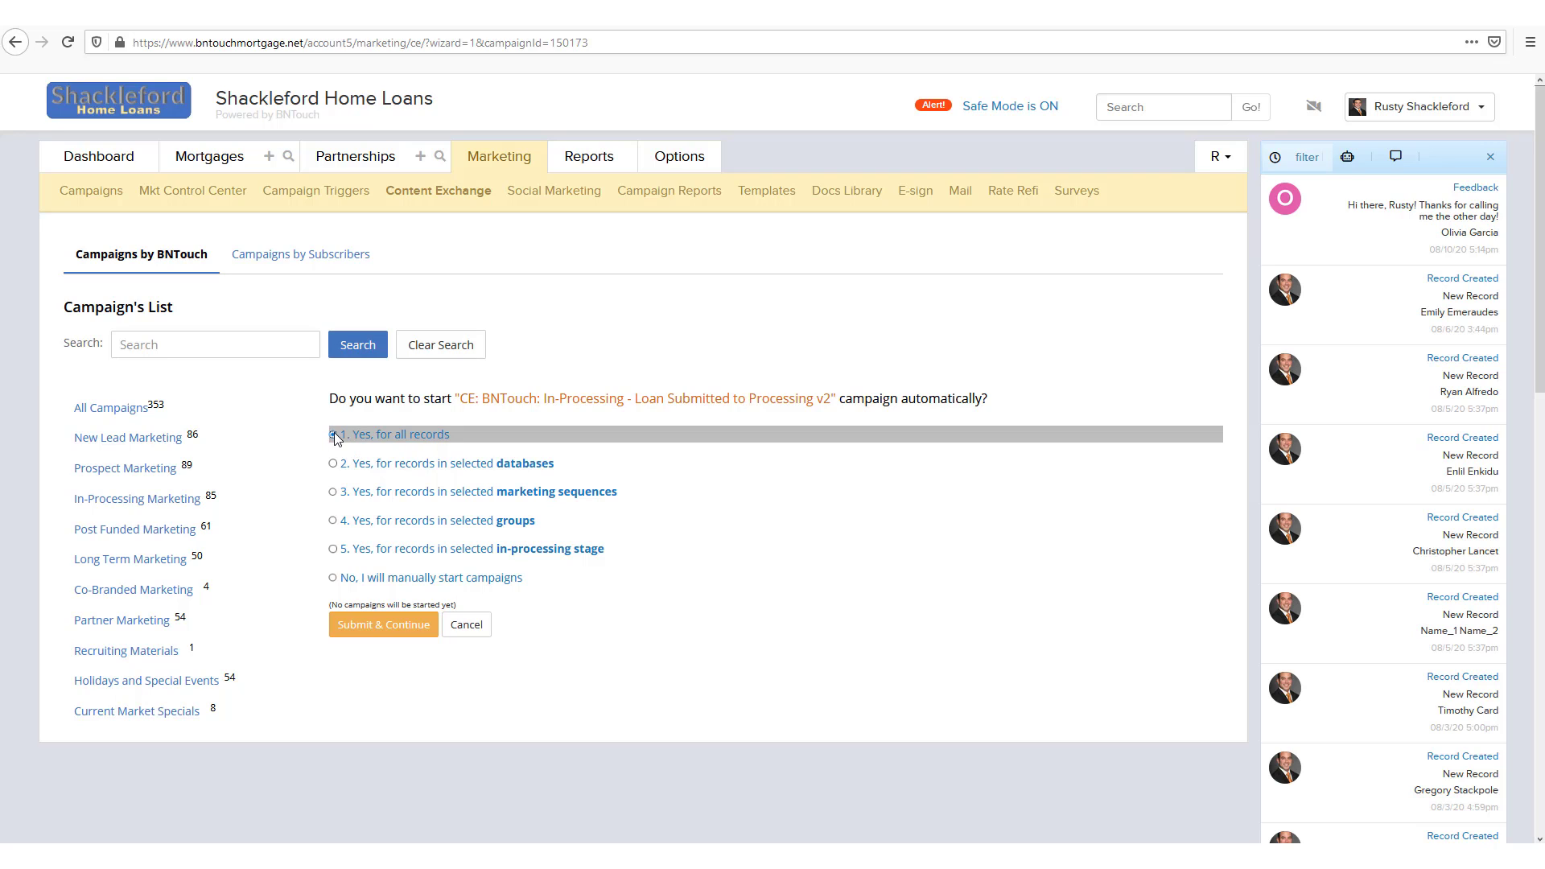